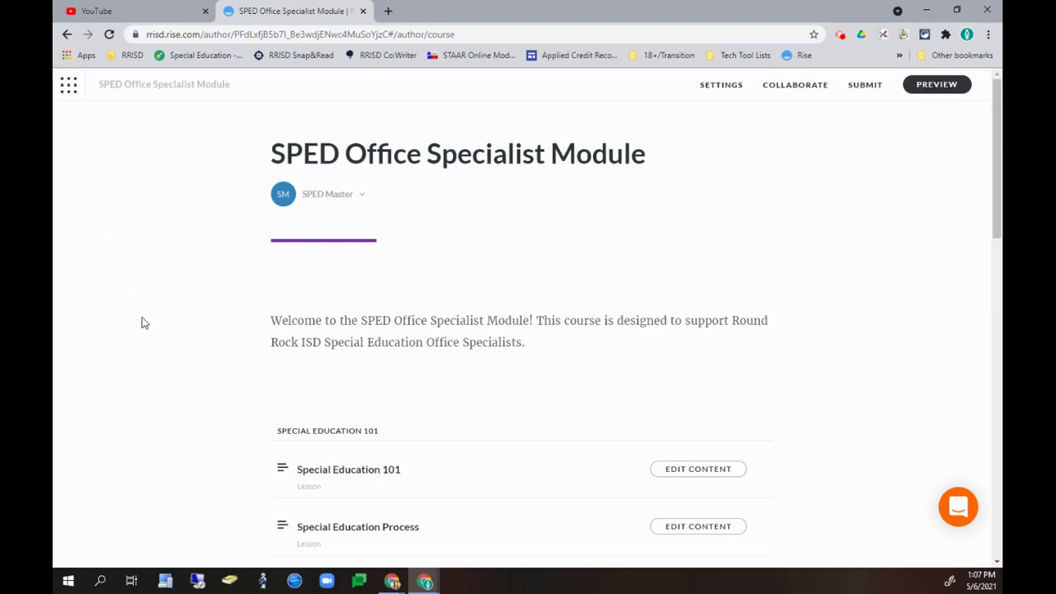
# Switch to the Google Drive window and download "2 Training Planning Doc 2020-2021 - Google Sheets.webm" from the Training Powerpoints/Videos folder.
pyautogui.scroll(-3, 143, 323)
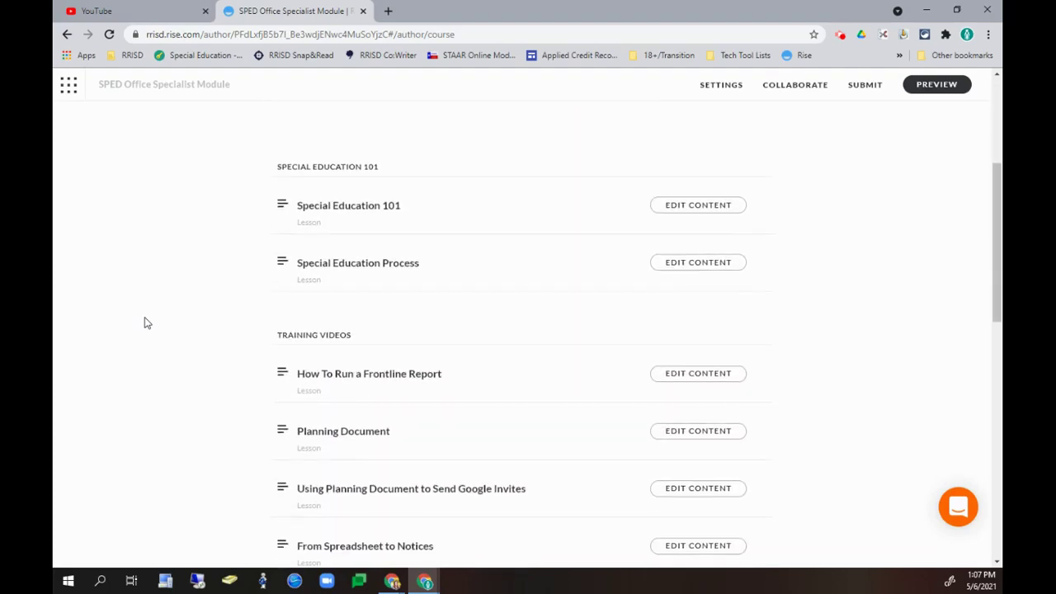
pyautogui.moveTo(392, 582)
pyautogui.click(388, 520)
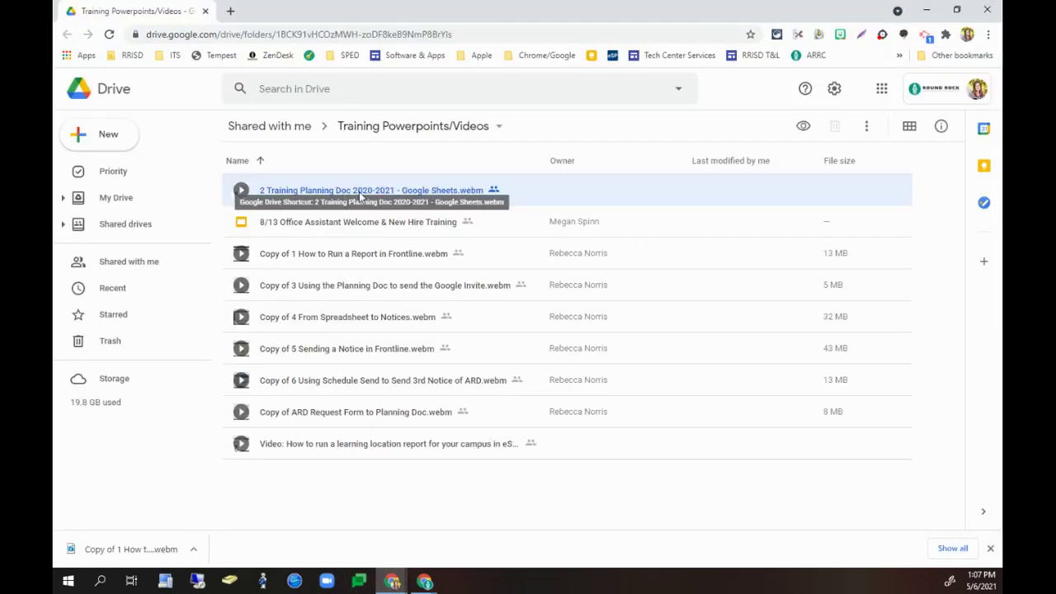
pyautogui.rightClick(421, 192)
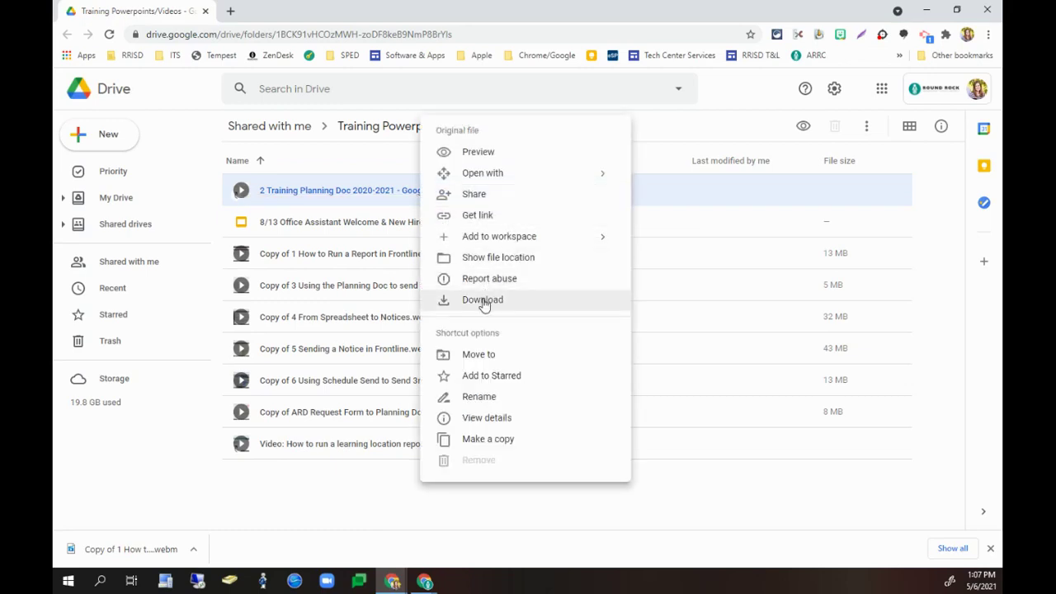
pyautogui.click(483, 300)
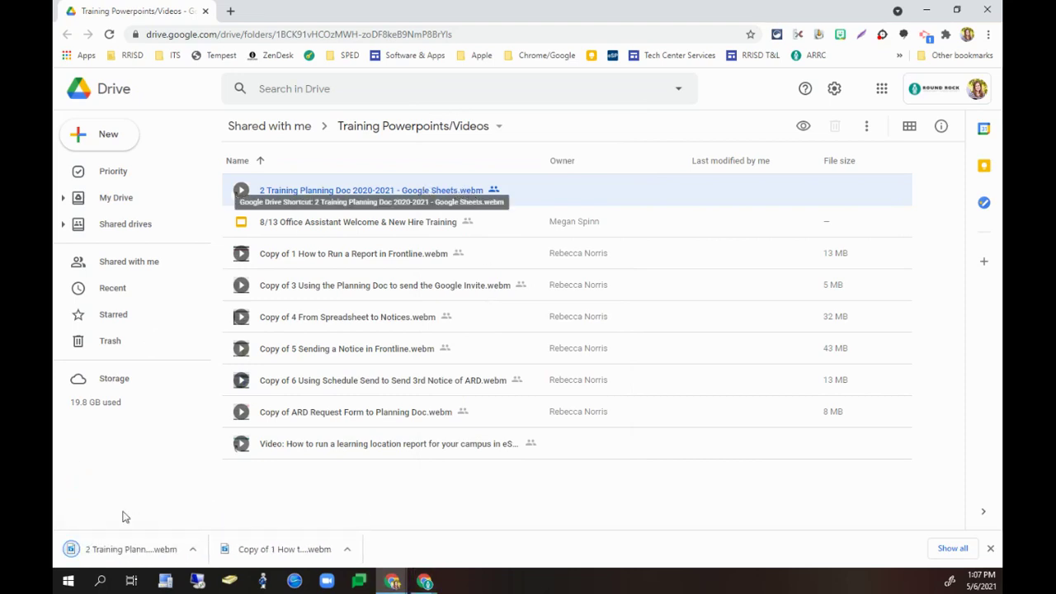
# Return to the YouTube page and check which account is signed in.
pyautogui.click(926, 10)
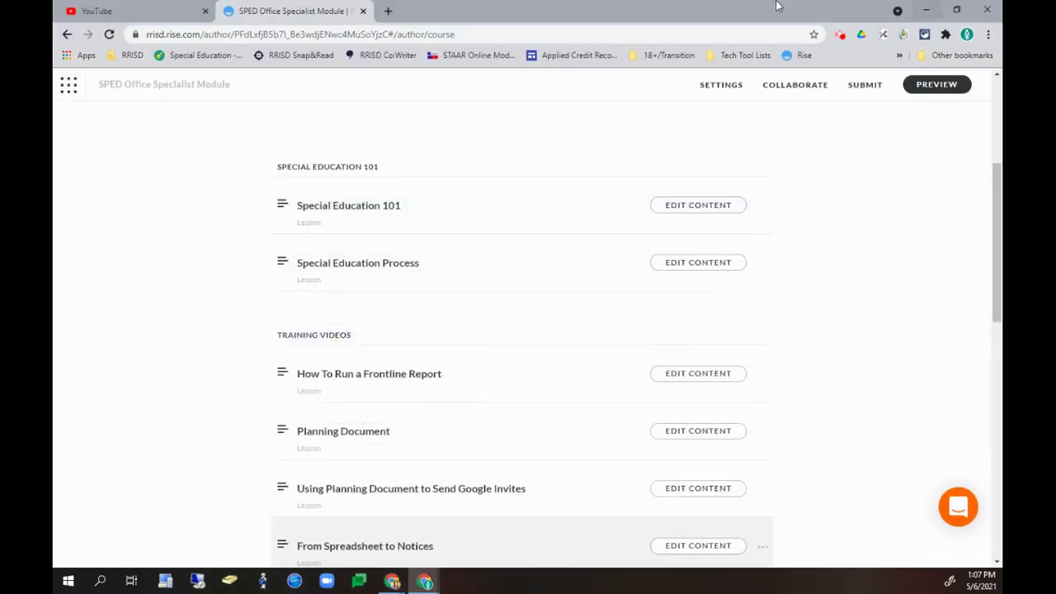
pyautogui.click(139, 6)
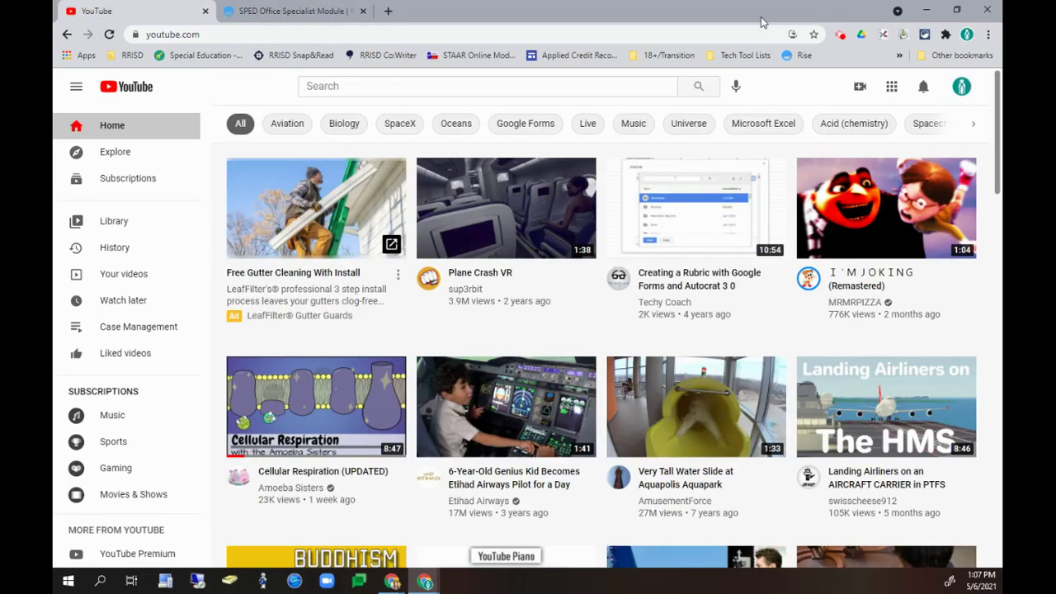
pyautogui.click(959, 93)
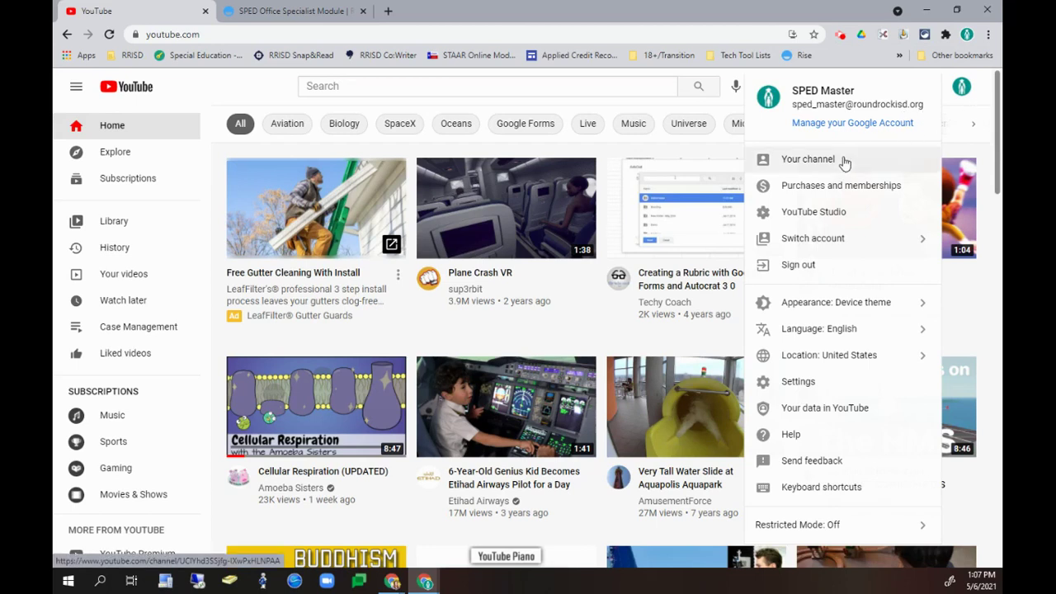
pyautogui.click(974, 95)
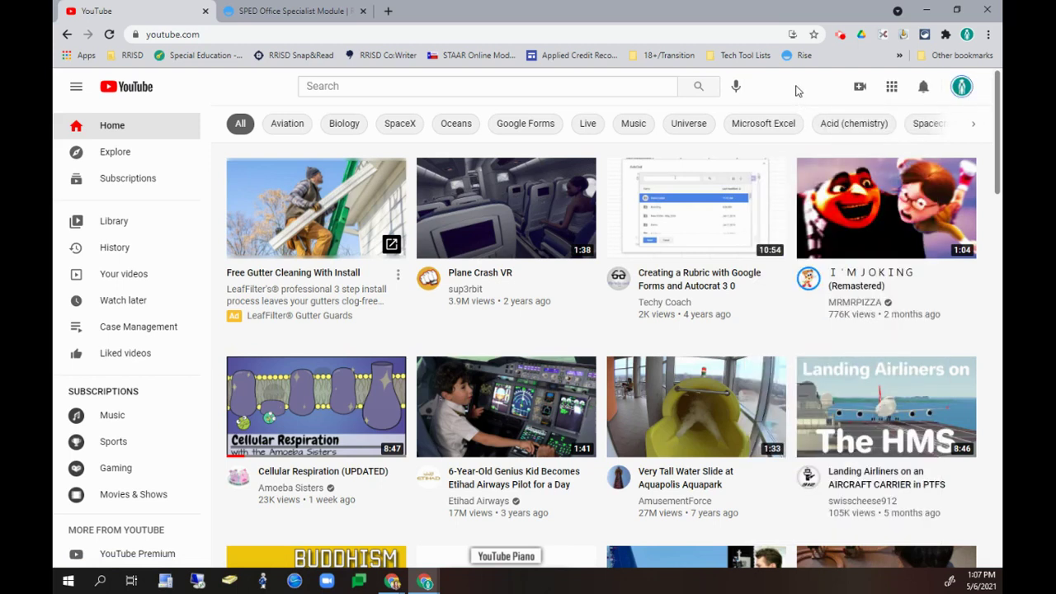
# Upload "2 Training Planning Doc 2020-2021 - Google Sheets.webm" from the Downloads folder as a new YouTube video.
pyautogui.click(860, 89)
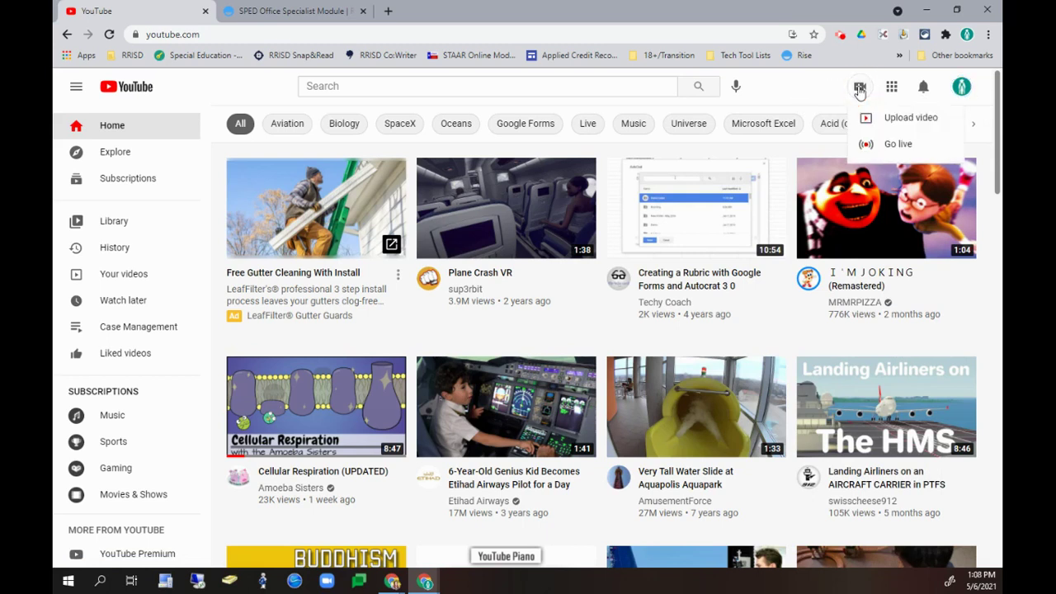
pyautogui.click(942, 127)
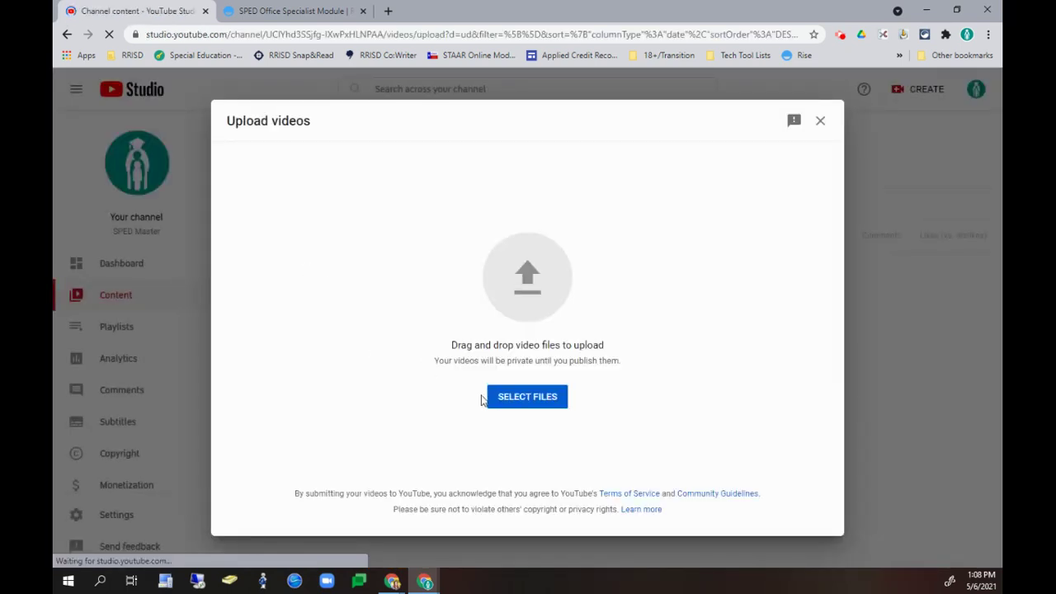
pyautogui.click(516, 399)
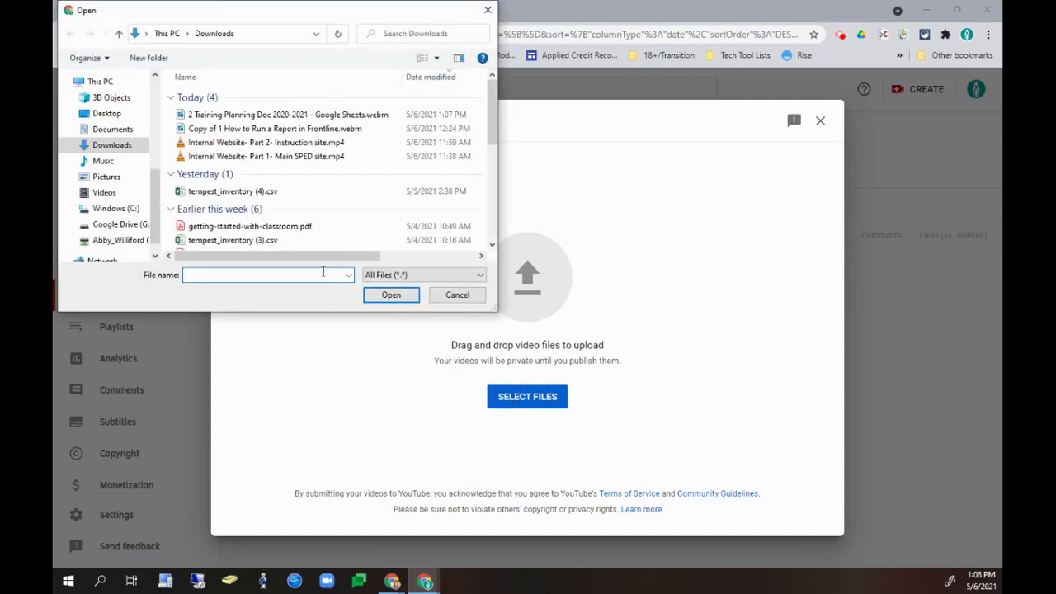
pyautogui.click(301, 114)
pyautogui.click(392, 296)
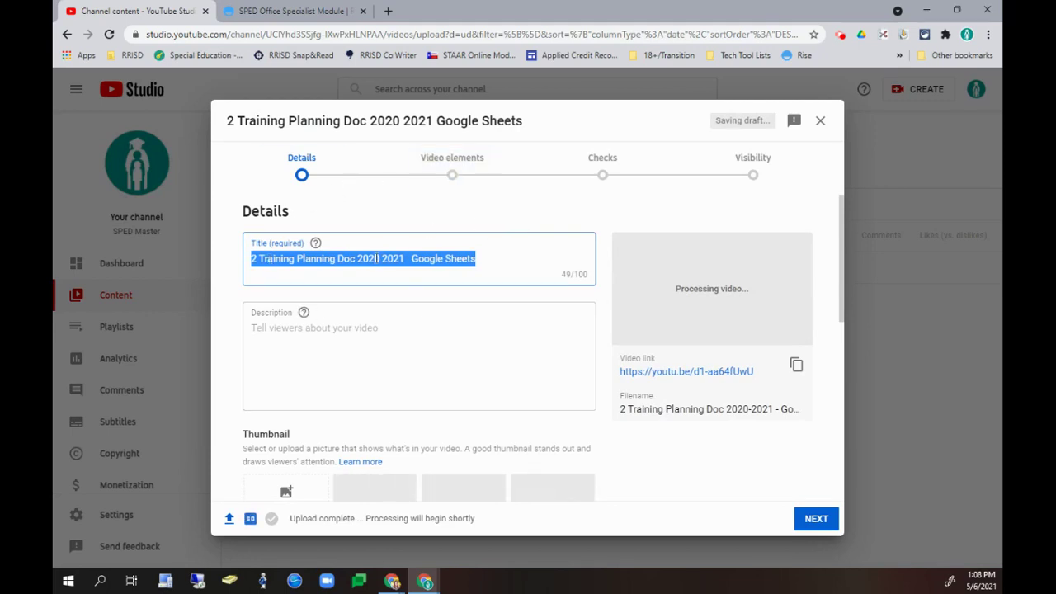
# Shorten the video title to "Training Planning Doc" by removing the leading number and the trailing years and "Google Sheets".
pyautogui.click(341, 259)
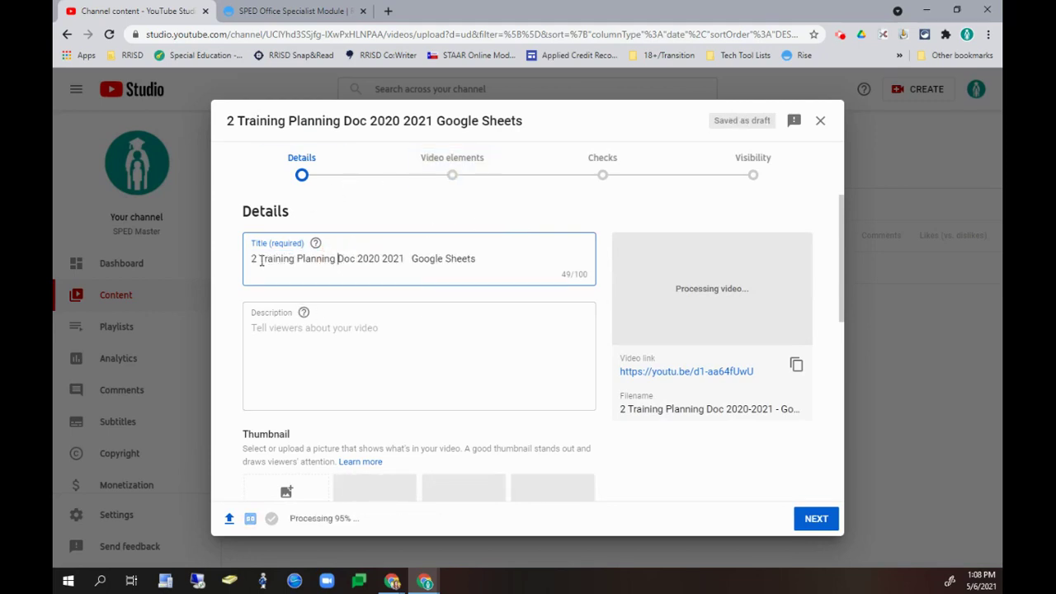
pyautogui.moveTo(259, 259); pyautogui.dragTo(247, 262)
pyautogui.press('BackSpace')
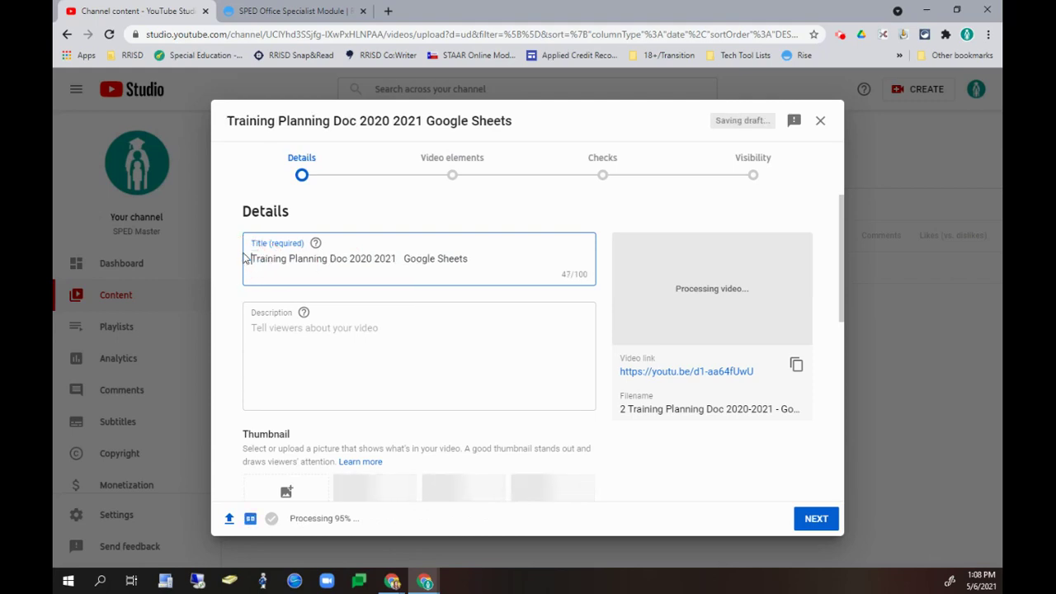
pyautogui.moveTo(347, 259); pyautogui.dragTo(458, 259)
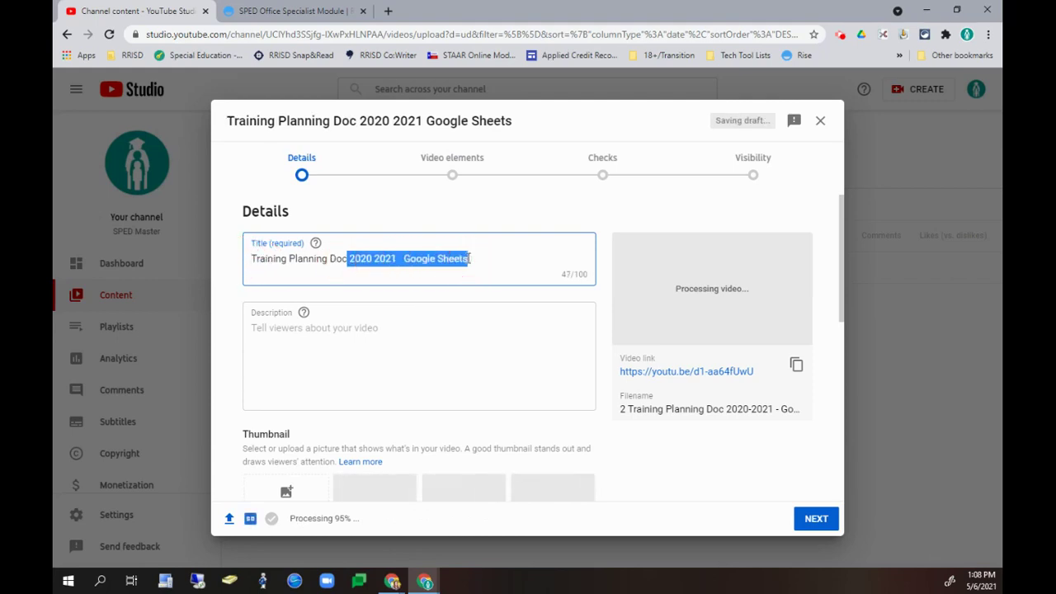
pyautogui.press('BackSpace')
# Review the remaining video details and advance past video elements and checks to the visibility settings.
pyautogui.scroll(-2, 453, 354)
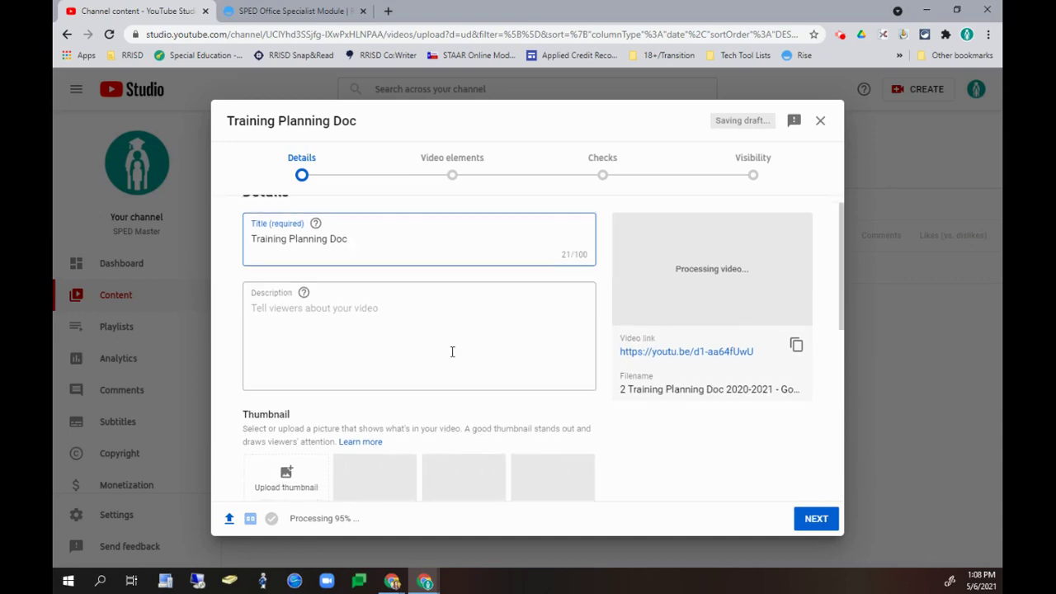
pyautogui.scroll(-3, 319, 418)
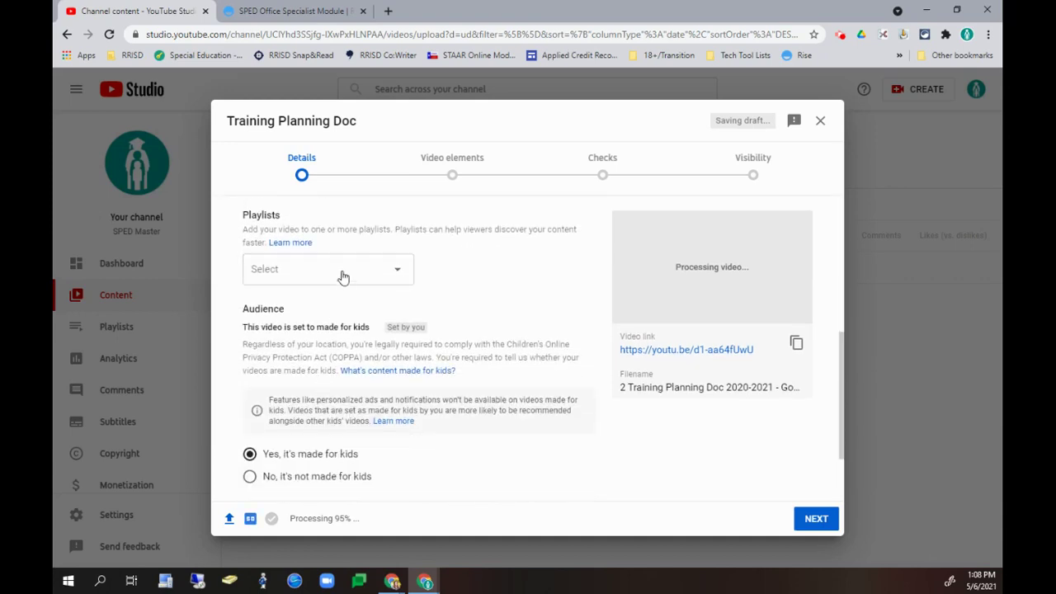
pyautogui.scroll(5, 499, 487)
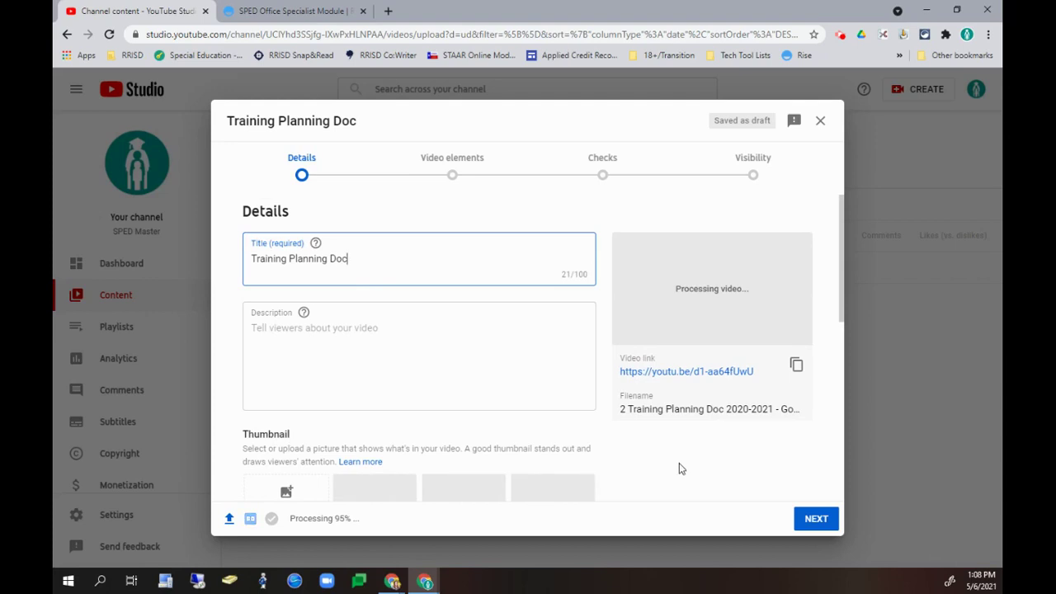
pyautogui.click(815, 520)
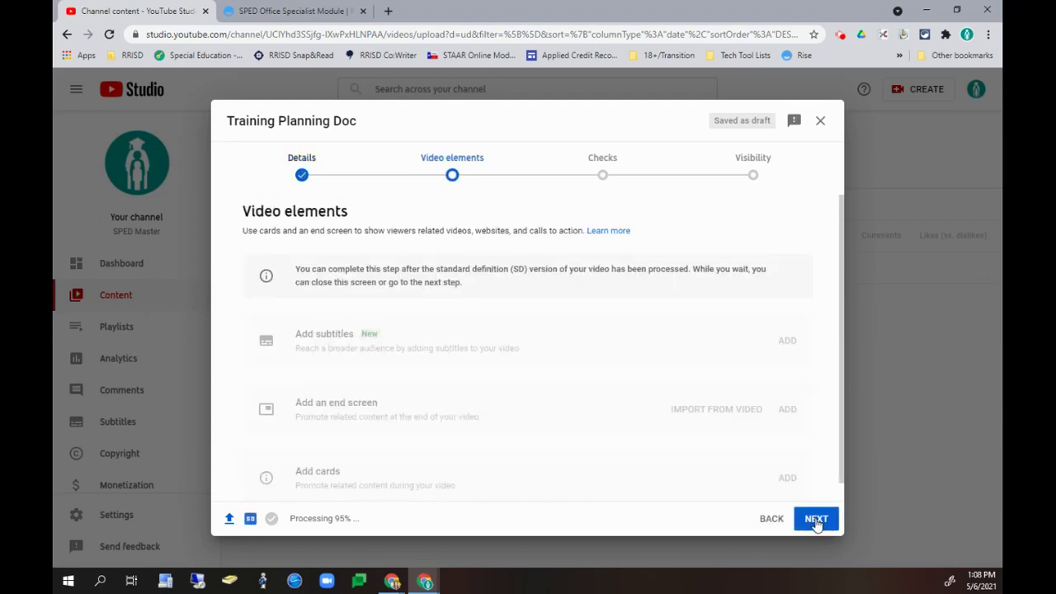
pyautogui.click(816, 520)
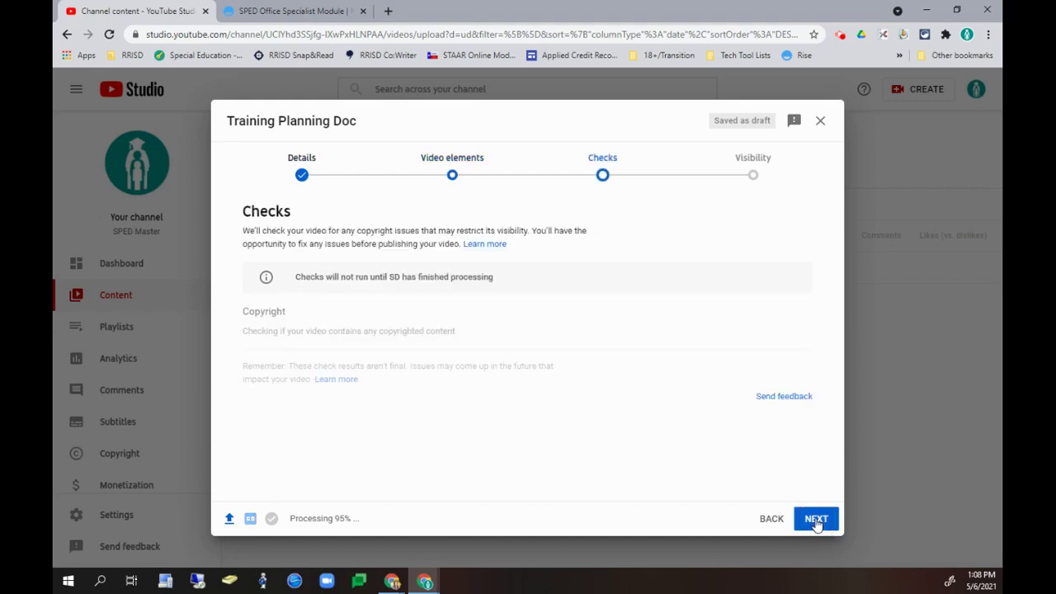
pyautogui.click(816, 521)
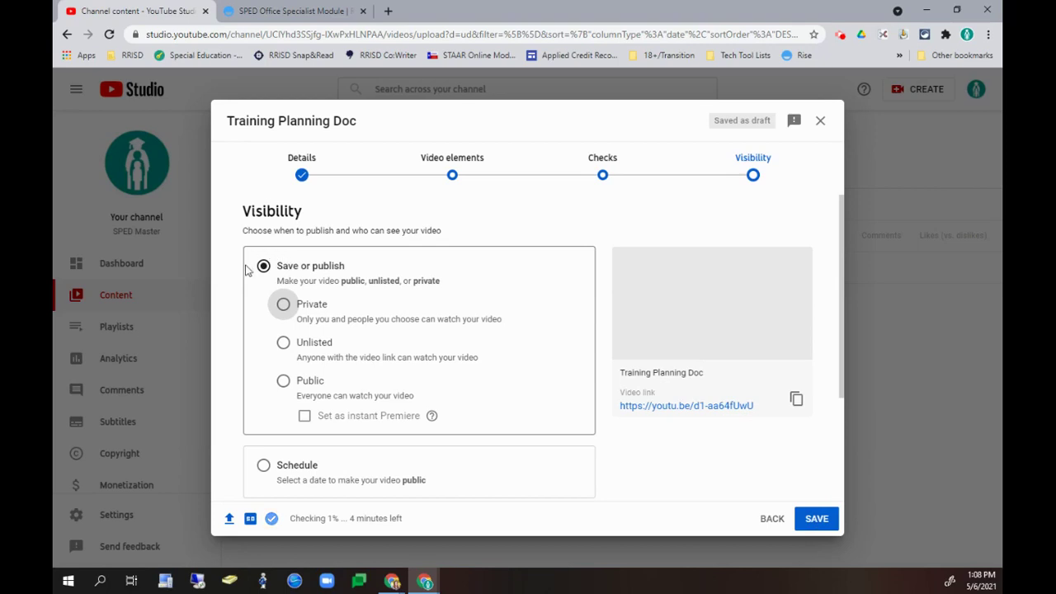
# Publish the video with Public visibility, copy its link, and close the sharing dialog.
pyautogui.click(284, 381)
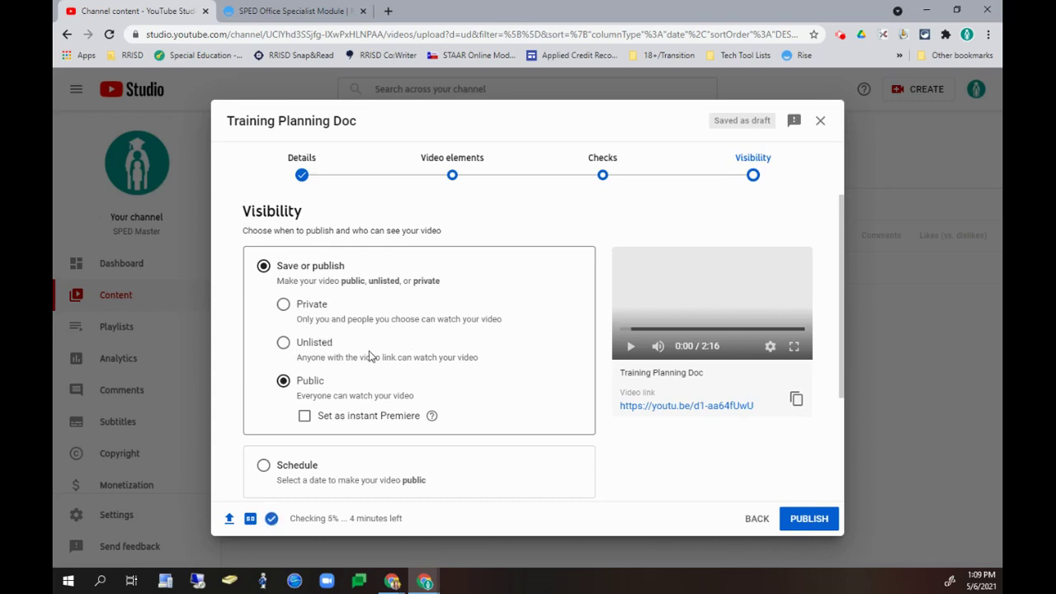
pyautogui.click(810, 521)
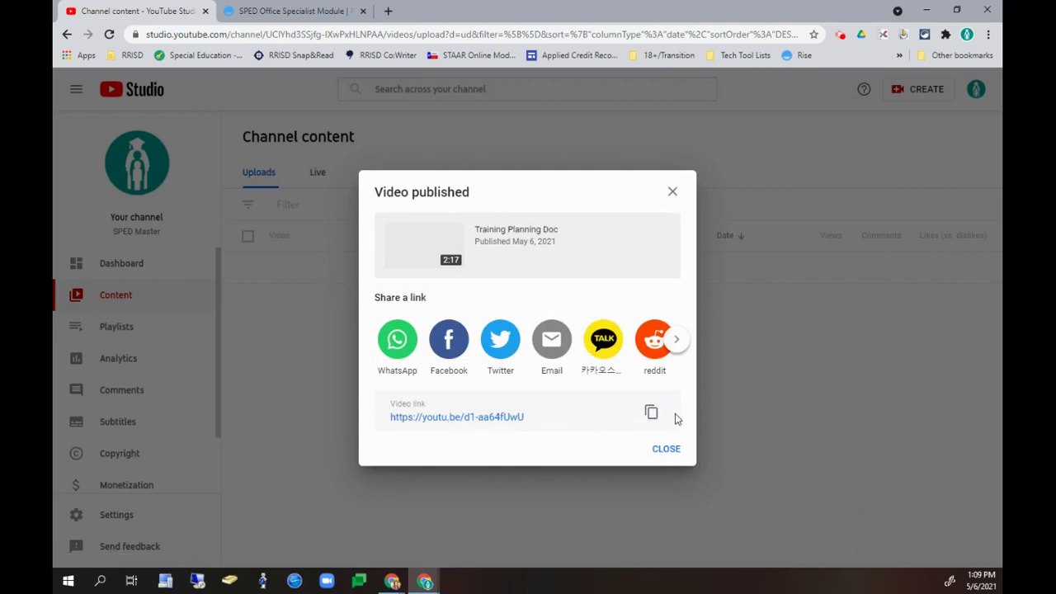
pyautogui.click(652, 417)
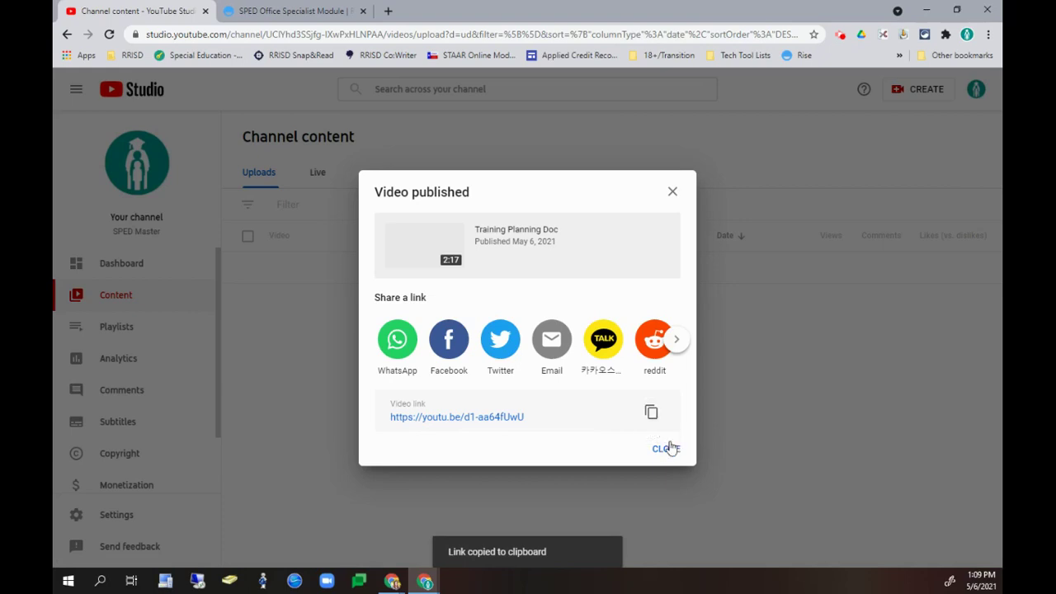
pyautogui.click(668, 448)
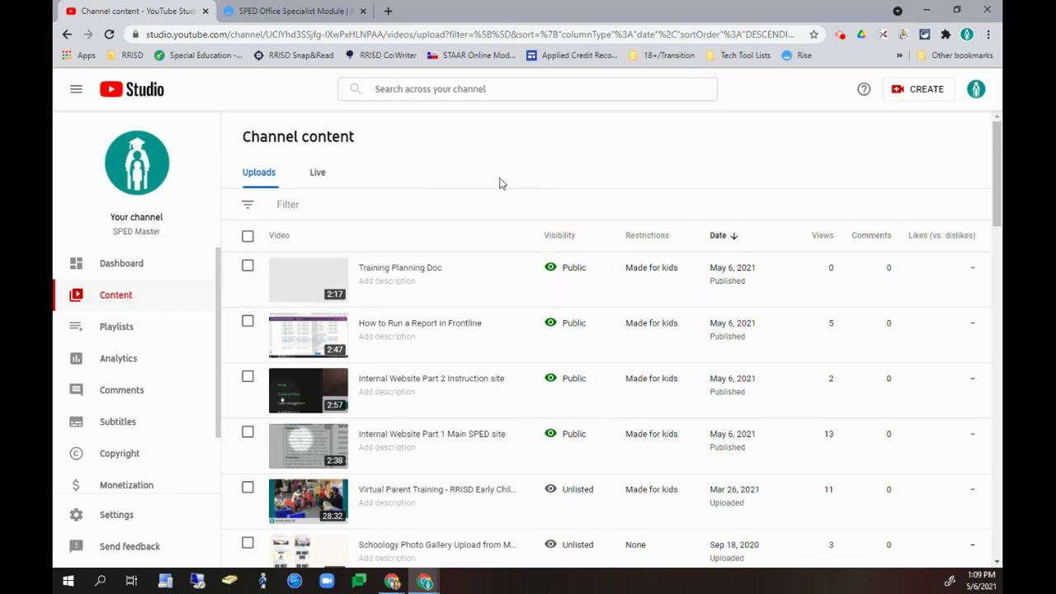
# Open the details of the Training Planning Doc video from the channel content and open its subtitle editor.
pyautogui.moveTo(472, 285)
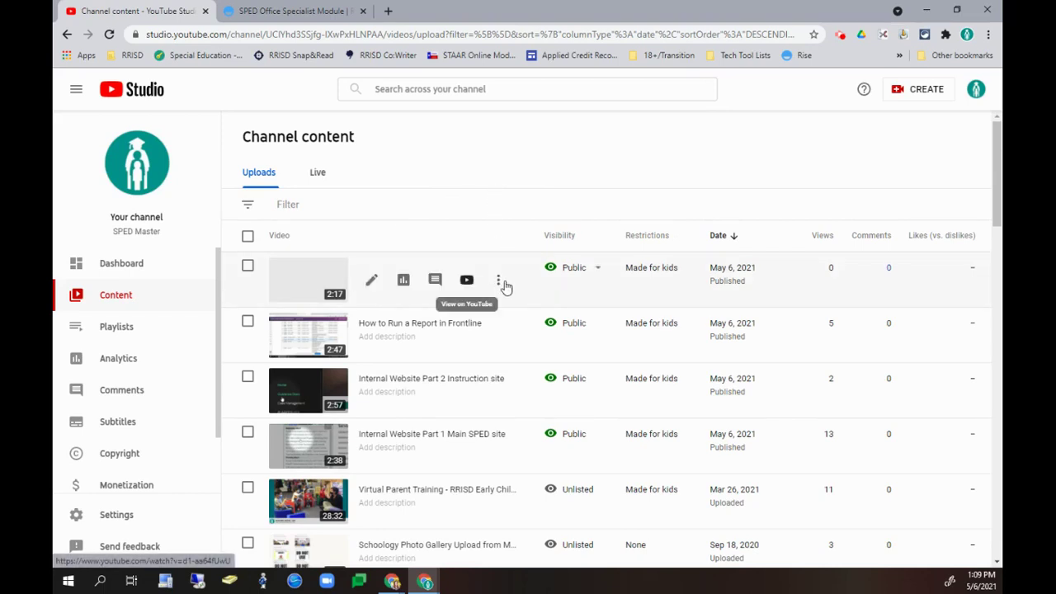
pyautogui.click(373, 281)
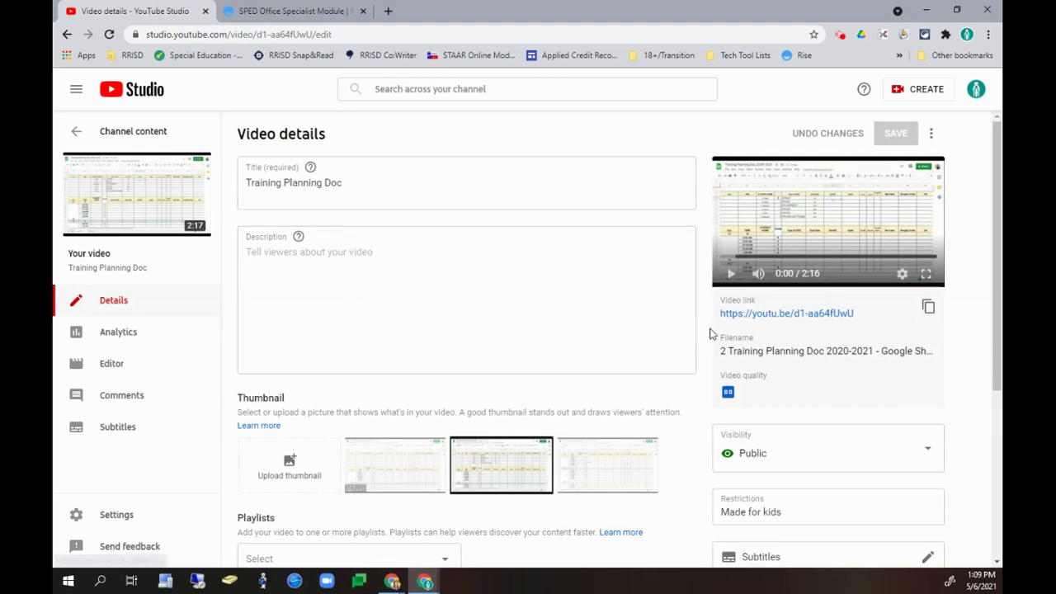
pyautogui.scroll(-1, 707, 355)
pyautogui.scroll(1, 495, 201)
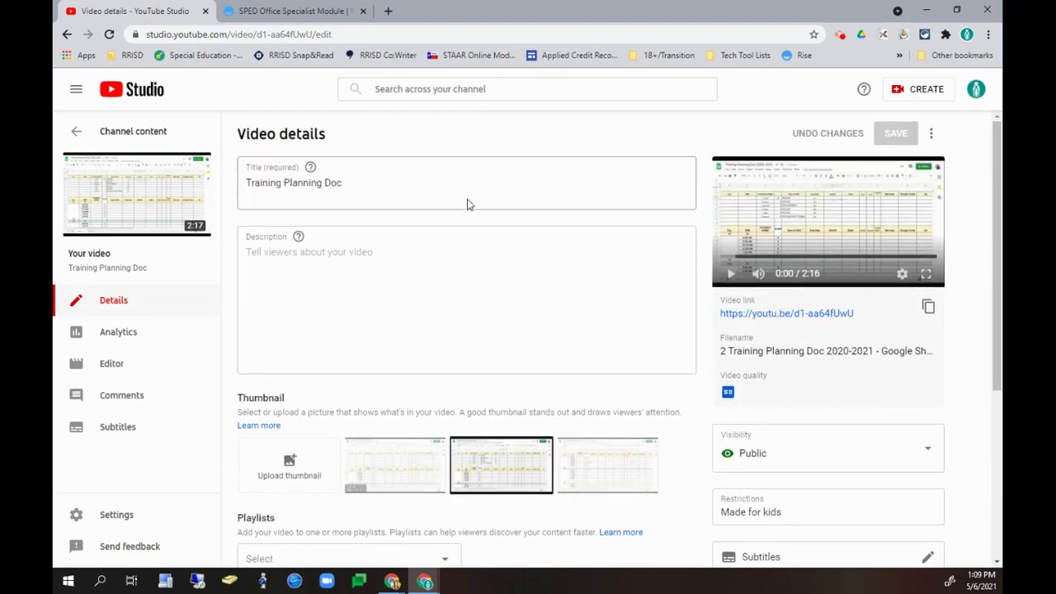
pyautogui.scroll(-1, 660, 247)
pyautogui.scroll(-1, 693, 264)
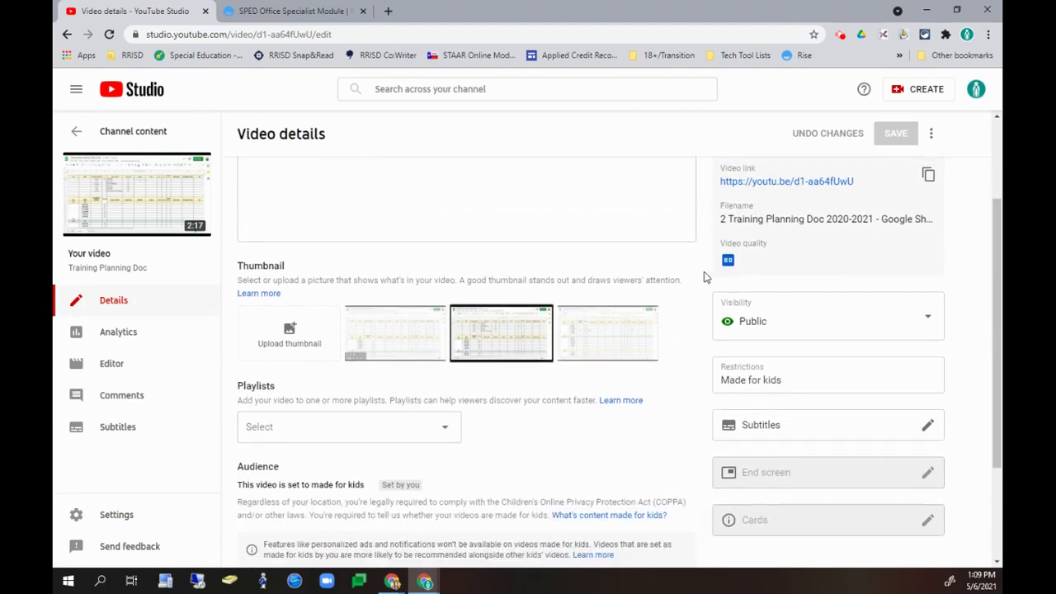
pyautogui.click(790, 429)
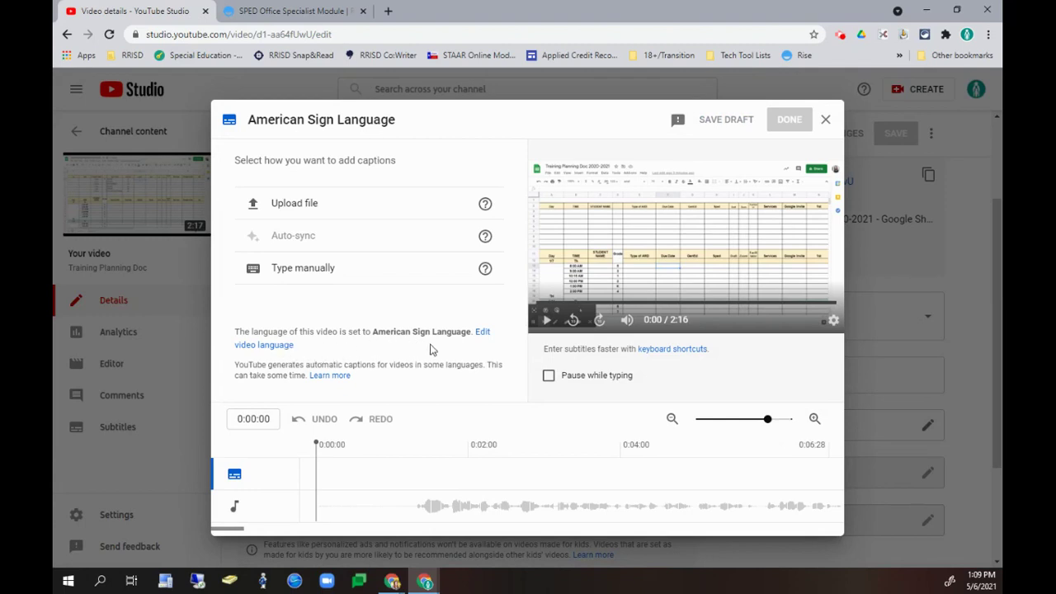
# Change the video language to English for the subtitles and save the setting.
pyautogui.click(485, 339)
pyautogui.click(482, 339)
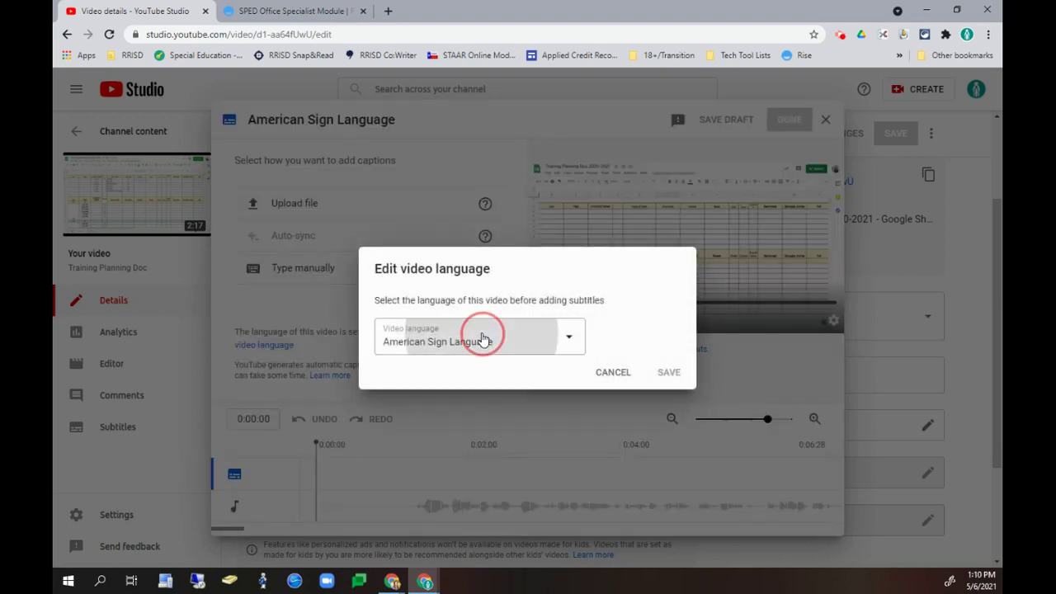
pyautogui.scroll(-5, 500, 245)
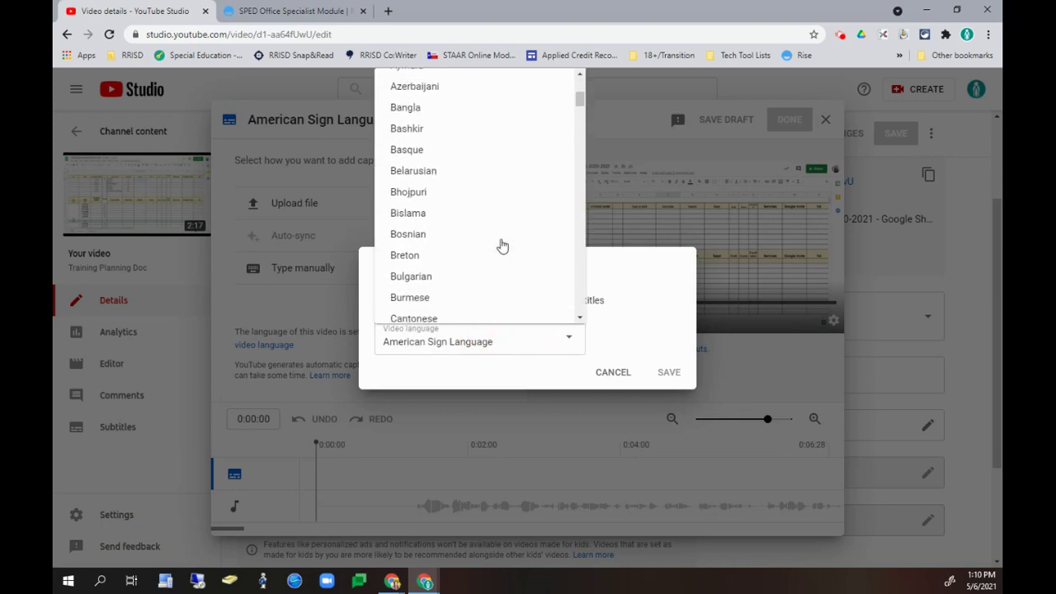
pyautogui.scroll(-4, 500, 245)
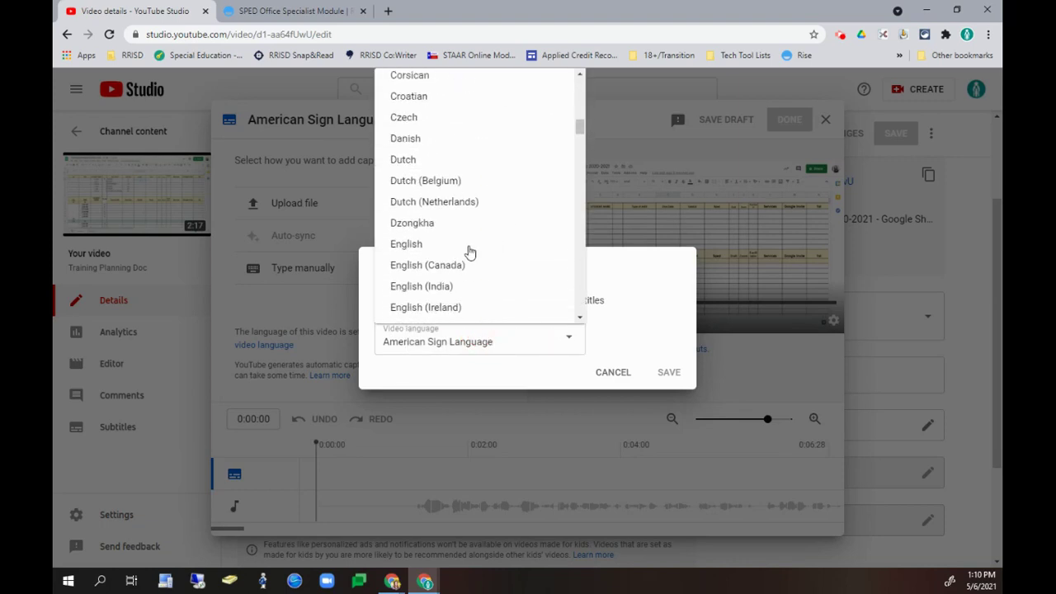
pyautogui.click(458, 245)
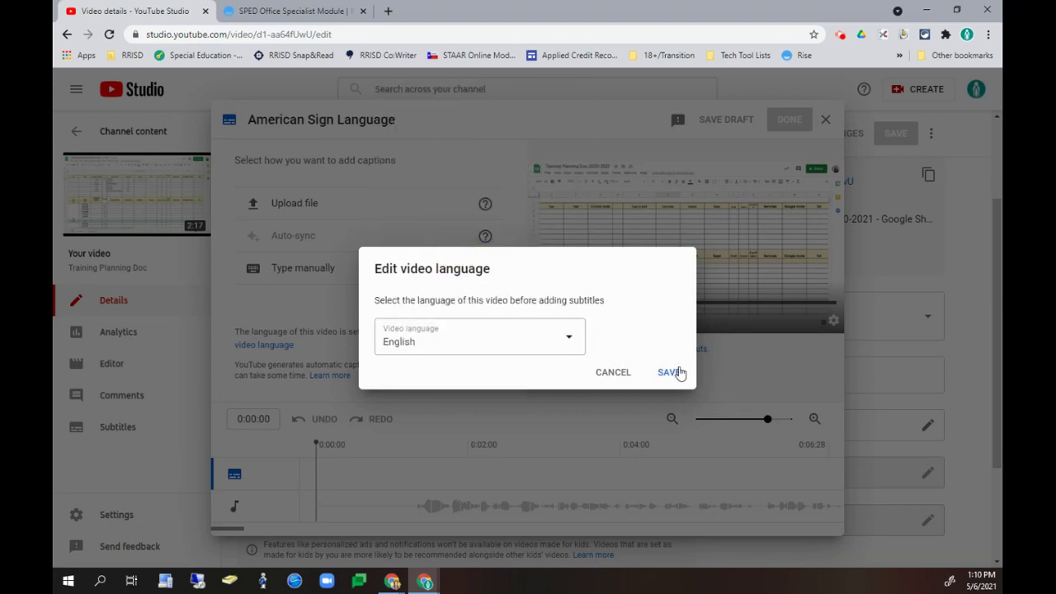
pyautogui.click(669, 373)
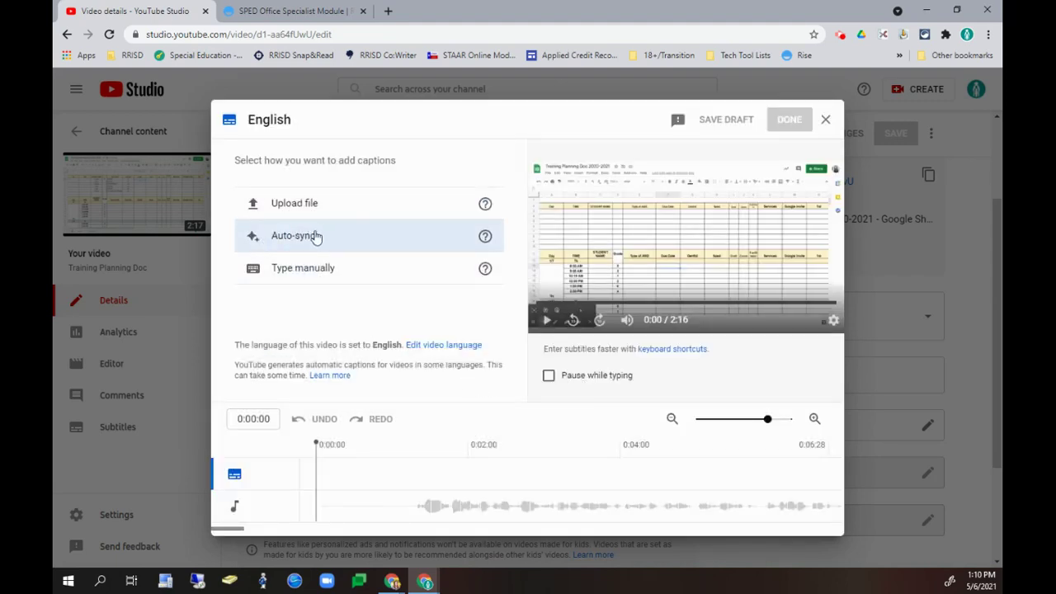
# Choose auto-sync for the English captions, finish the subtitles without entering a transcript, and return to the channel content.
pyautogui.click(429, 238)
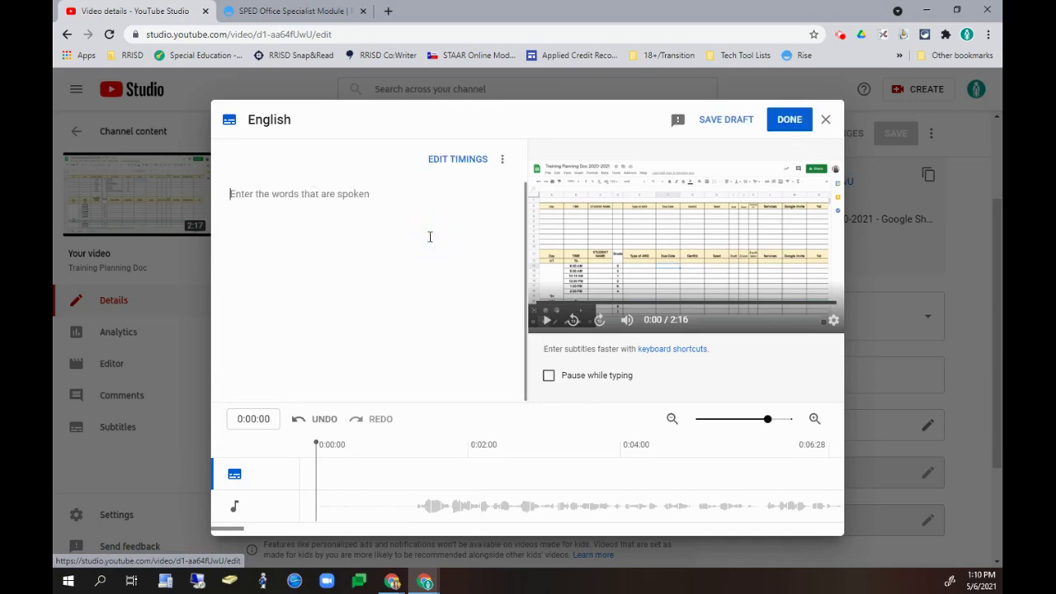
pyautogui.click(780, 124)
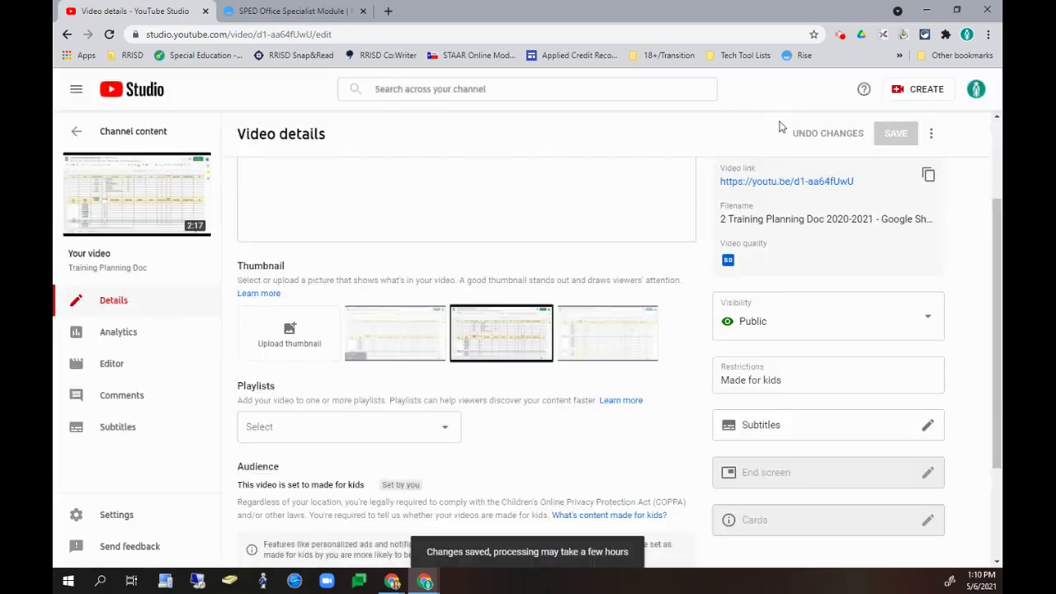
pyautogui.scroll(2, 330, 247)
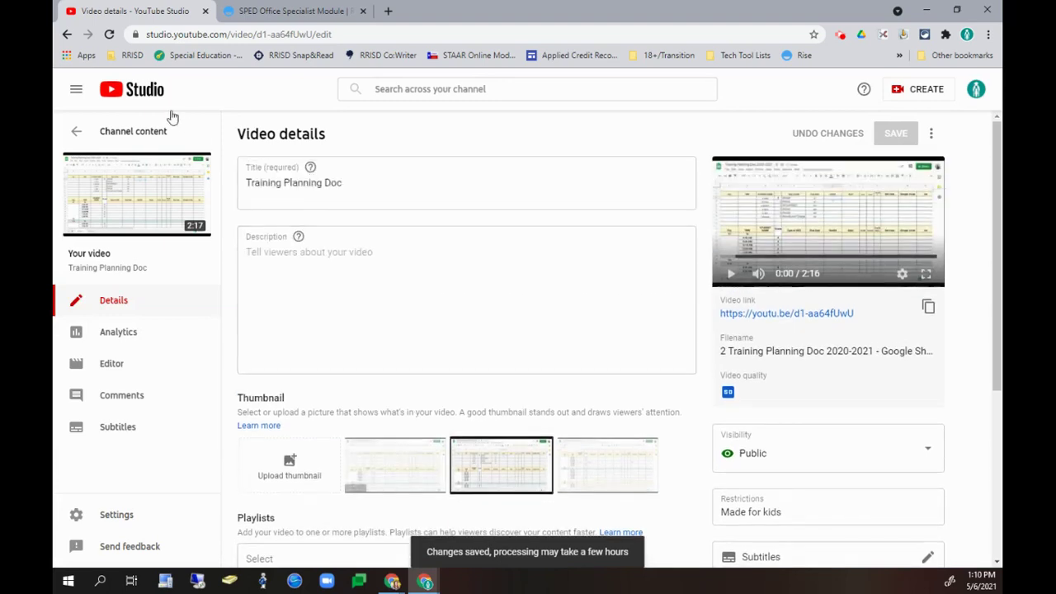
pyautogui.click(77, 132)
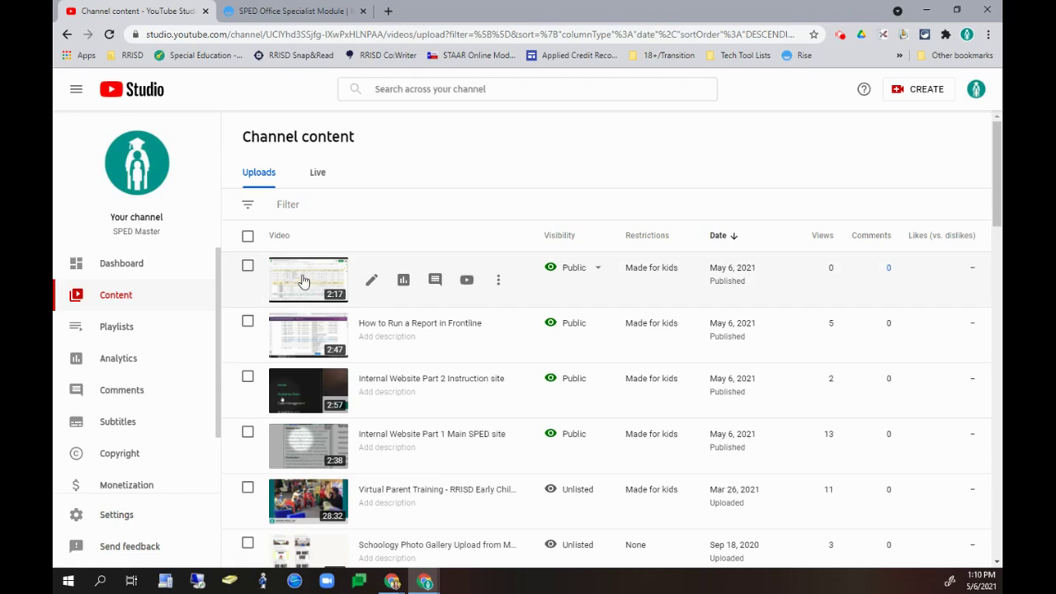
# Switch to the SPED Office Specialist Module in Rise and open the content of the Planning Document lesson for editing.
pyautogui.click(316, 13)
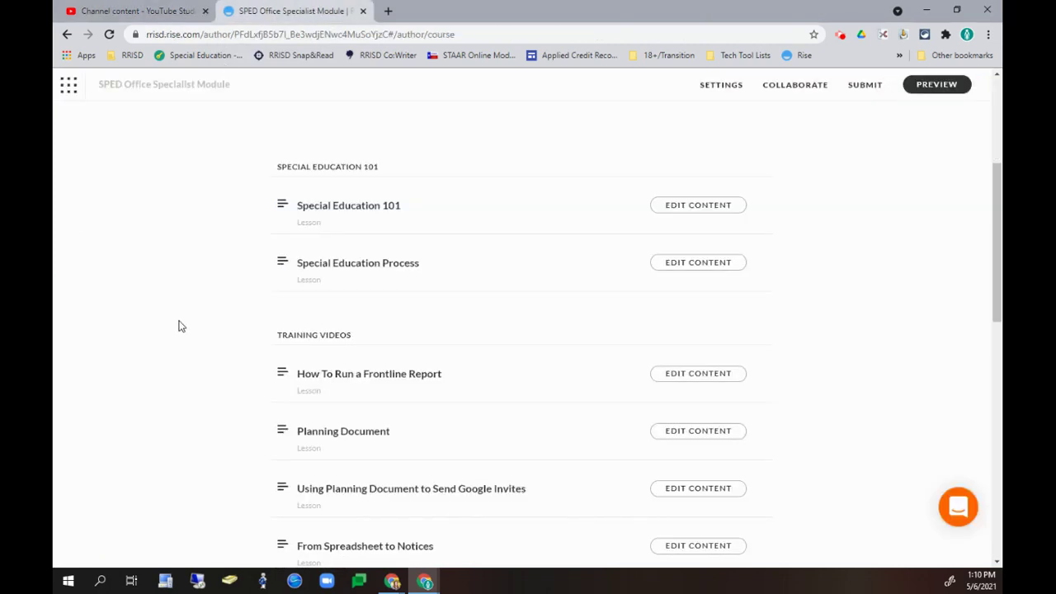
pyautogui.scroll(3, 182, 326)
pyautogui.scroll(-4, 182, 326)
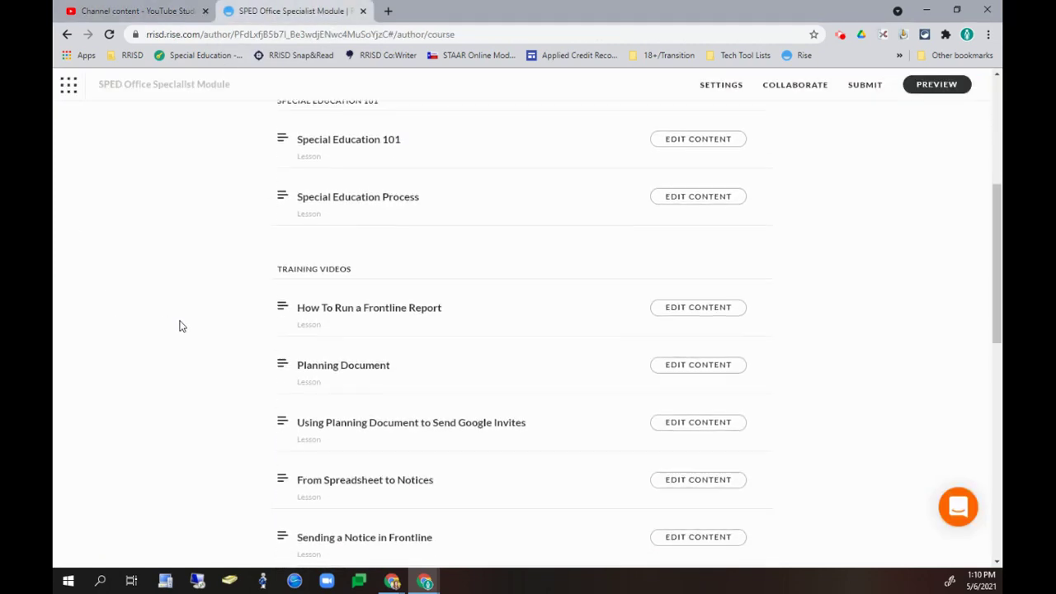
pyautogui.click(716, 364)
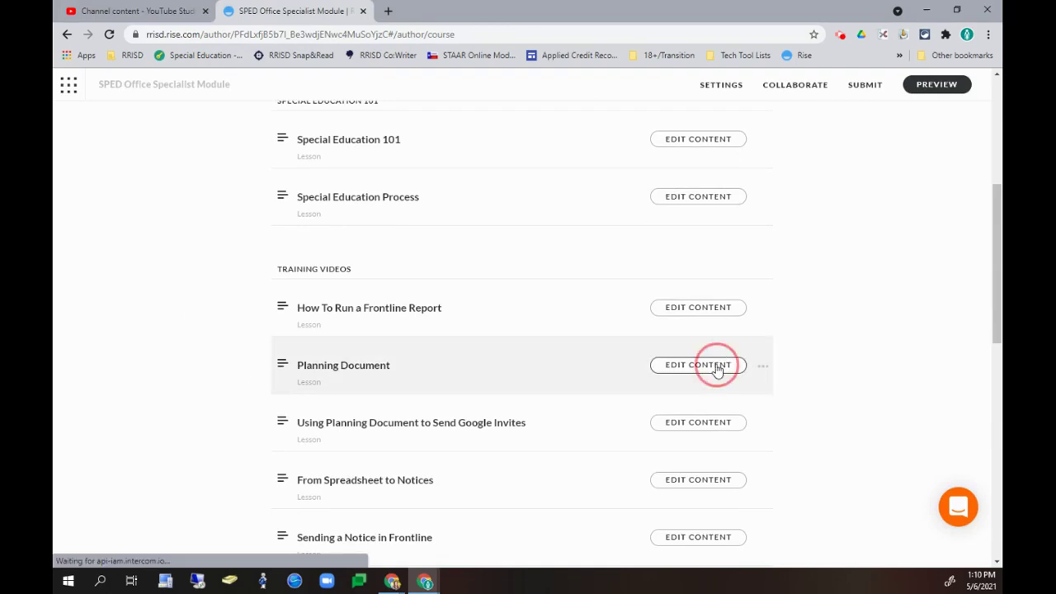
# Delete the existing video block from the Planning Document lesson.
pyautogui.scroll(-3, 717, 371)
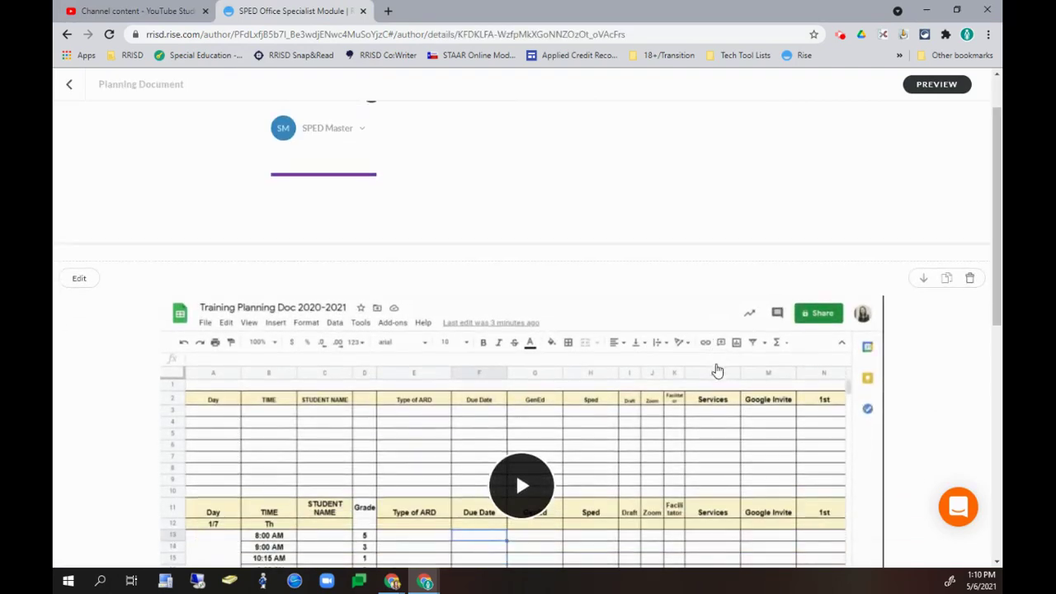
pyautogui.scroll(1, 717, 371)
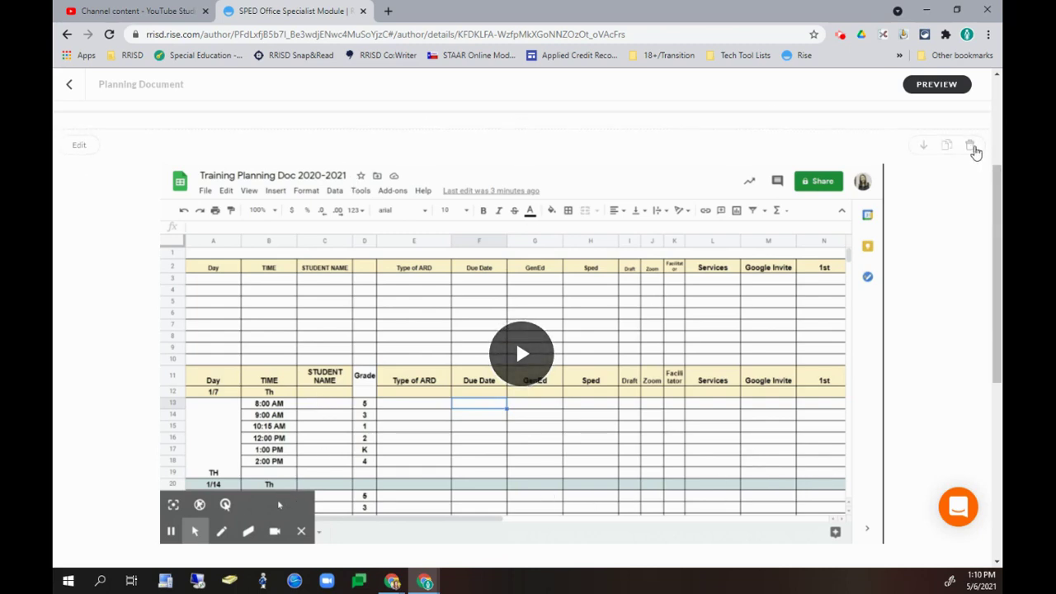
pyautogui.click(971, 147)
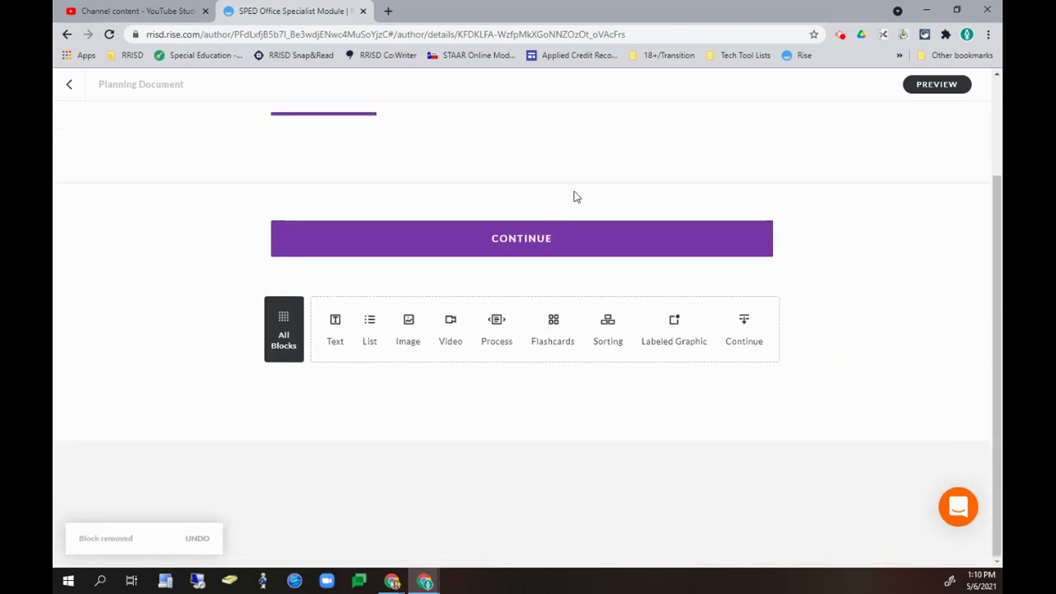
# Insert a multimedia embed block above the Continue block and open its content for editing.
pyautogui.scroll(2, 552, 240)
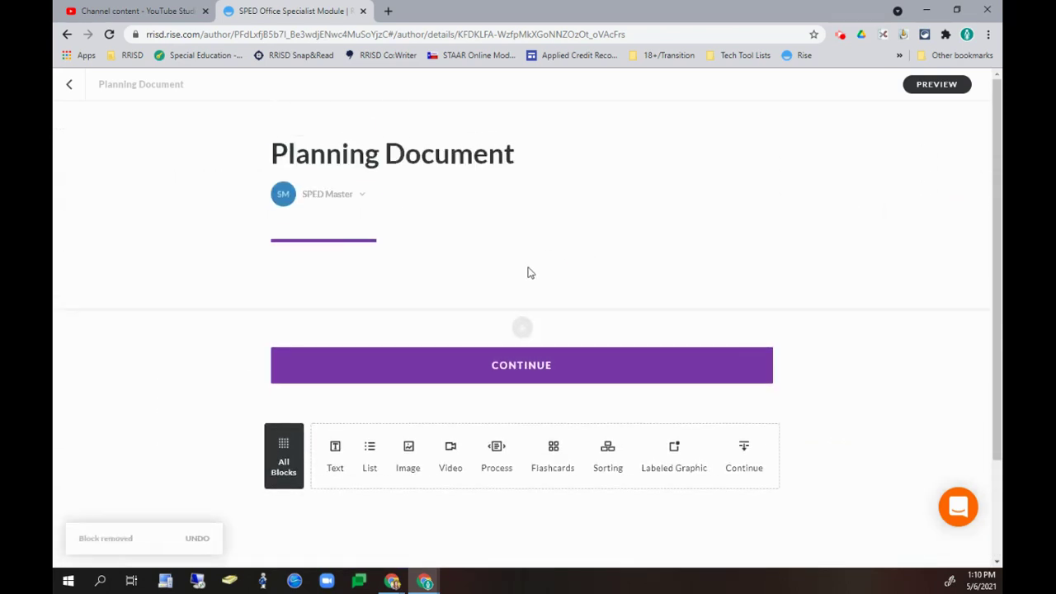
pyautogui.click(524, 330)
pyautogui.click(118, 330)
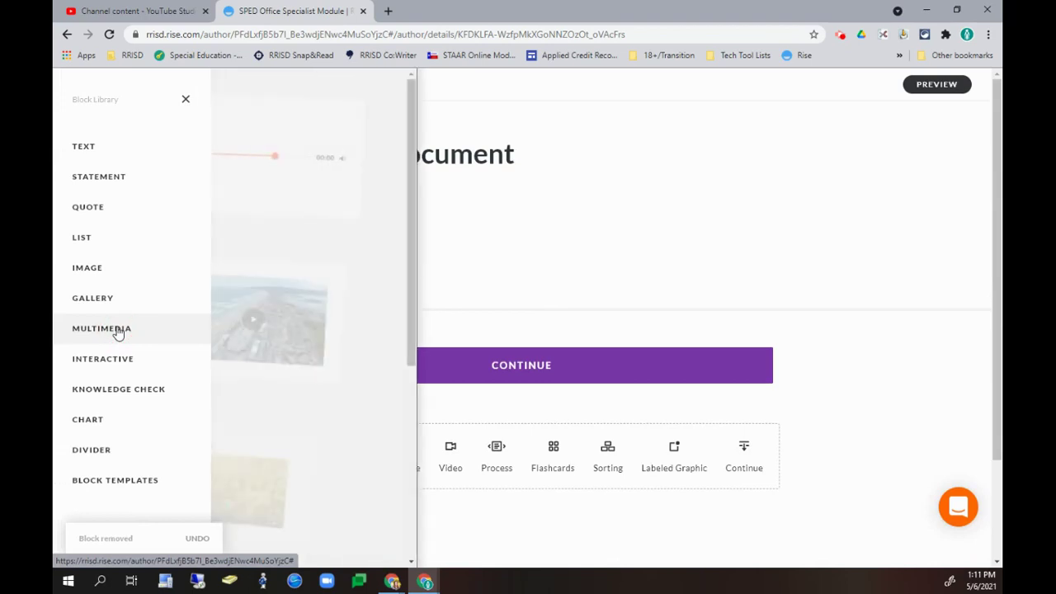
pyautogui.scroll(-1, 307, 421)
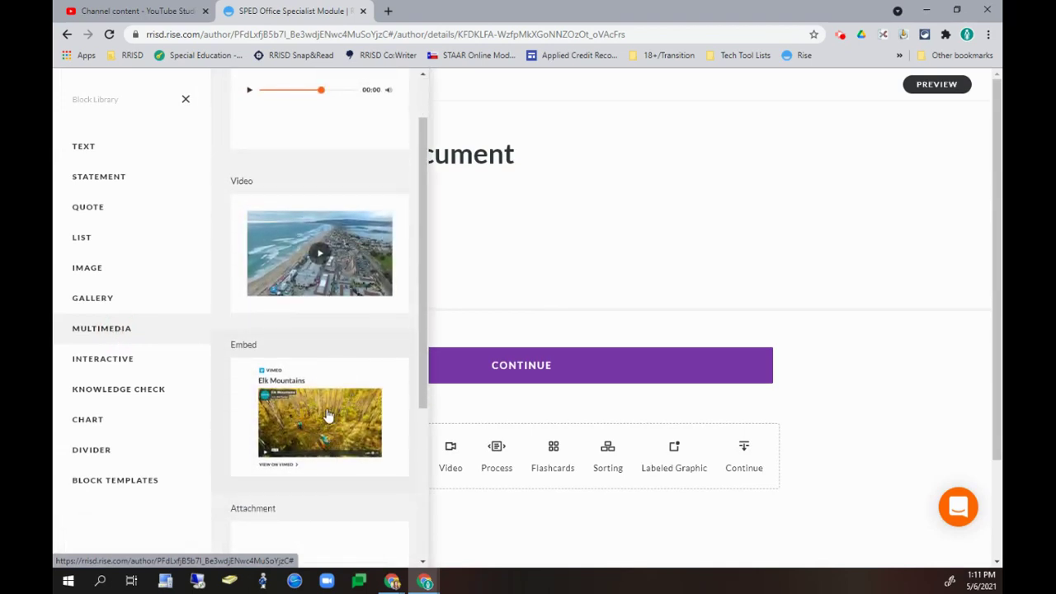
pyautogui.click(328, 415)
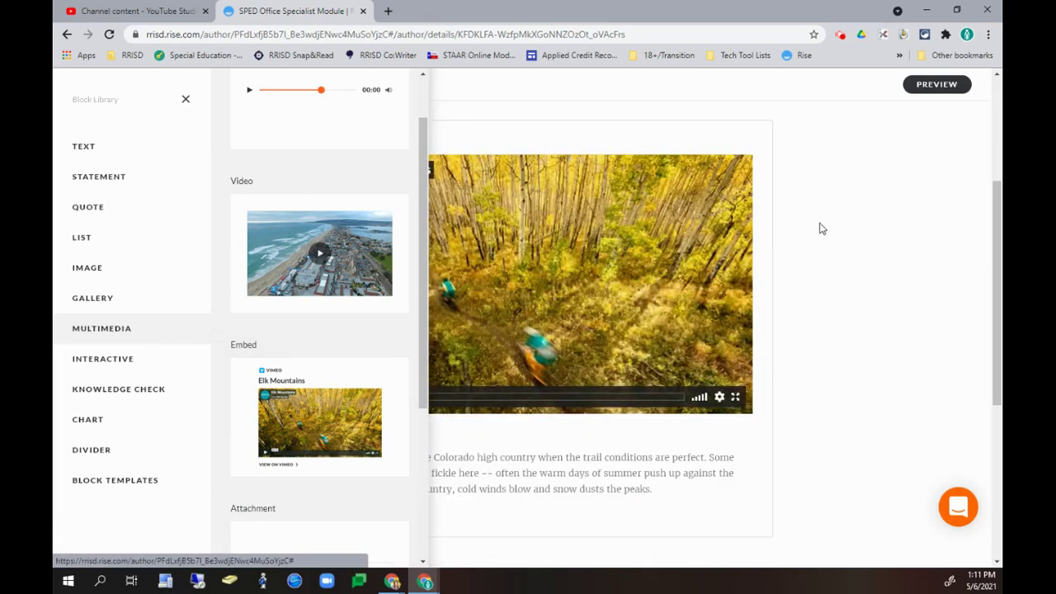
pyautogui.click(904, 237)
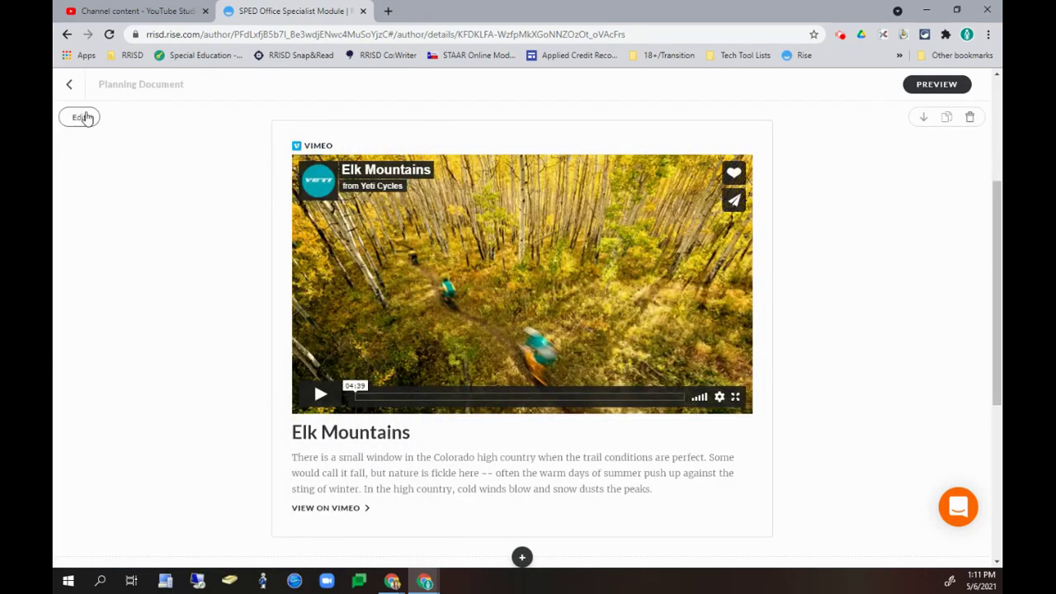
pyautogui.click(80, 120)
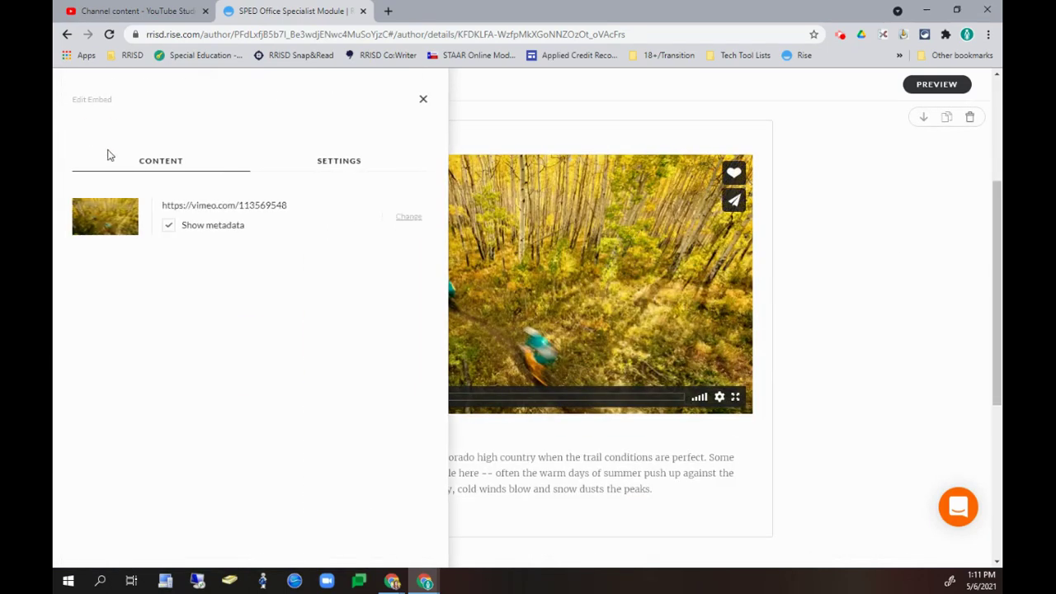
# Try to replace the sample Vimeo address in the embed with the copied YouTube link.
pyautogui.click(409, 218)
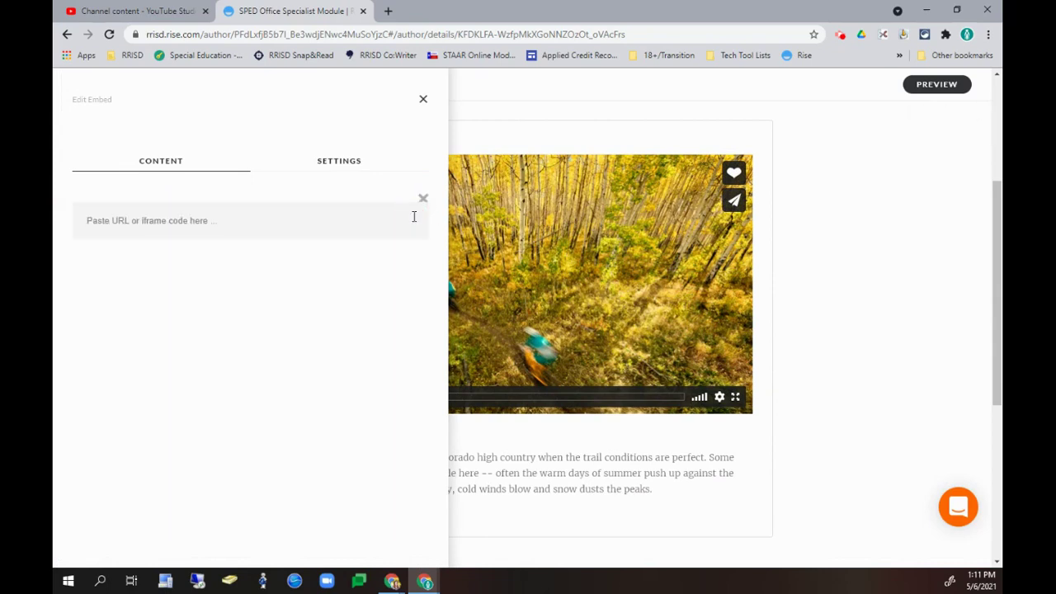
pyautogui.click(218, 223)
pyautogui.rightClick(165, 226)
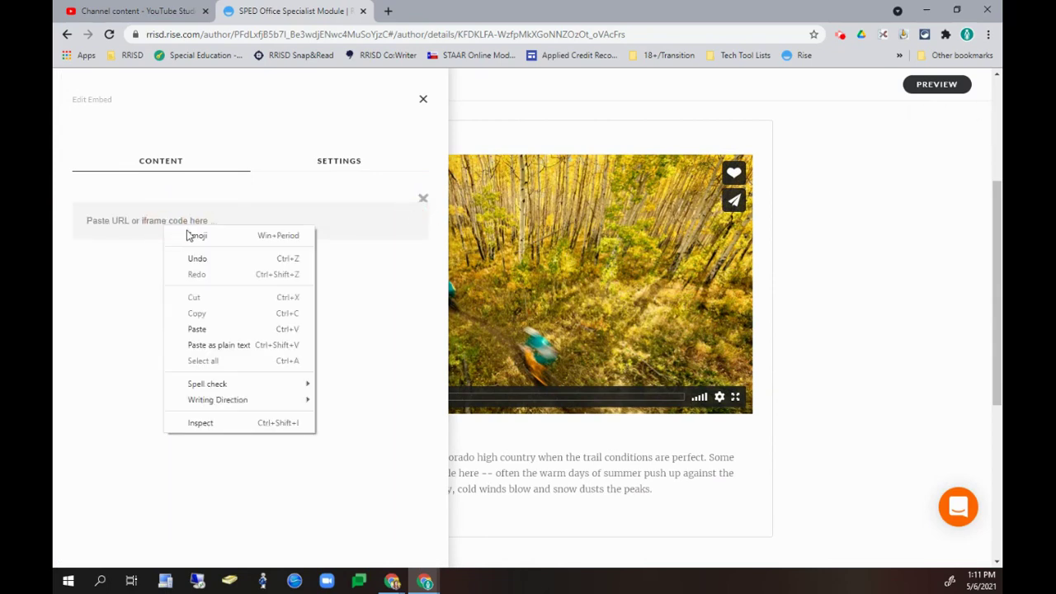
pyautogui.click(197, 329)
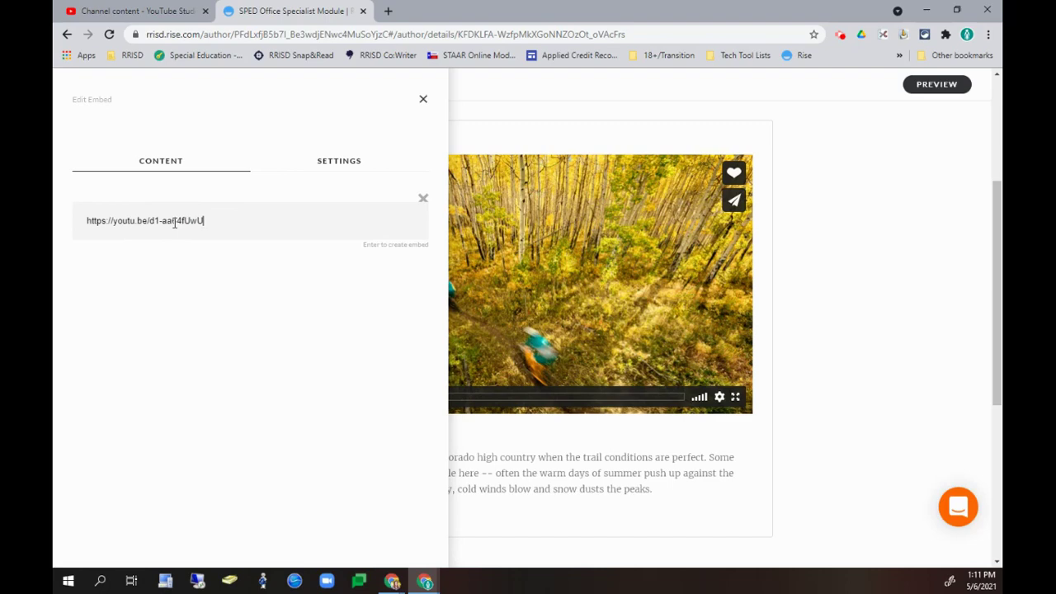
# Switch to YouTube Studio, copy the video link from the Training Planning Doc details, and return to the channel content.
pyautogui.click(167, 10)
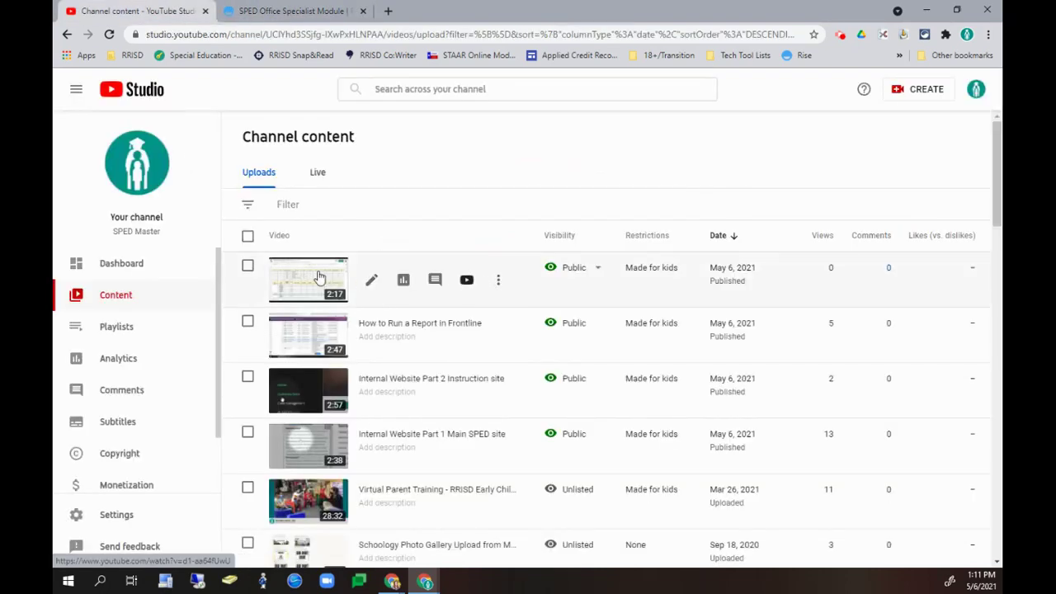
pyautogui.click(320, 277)
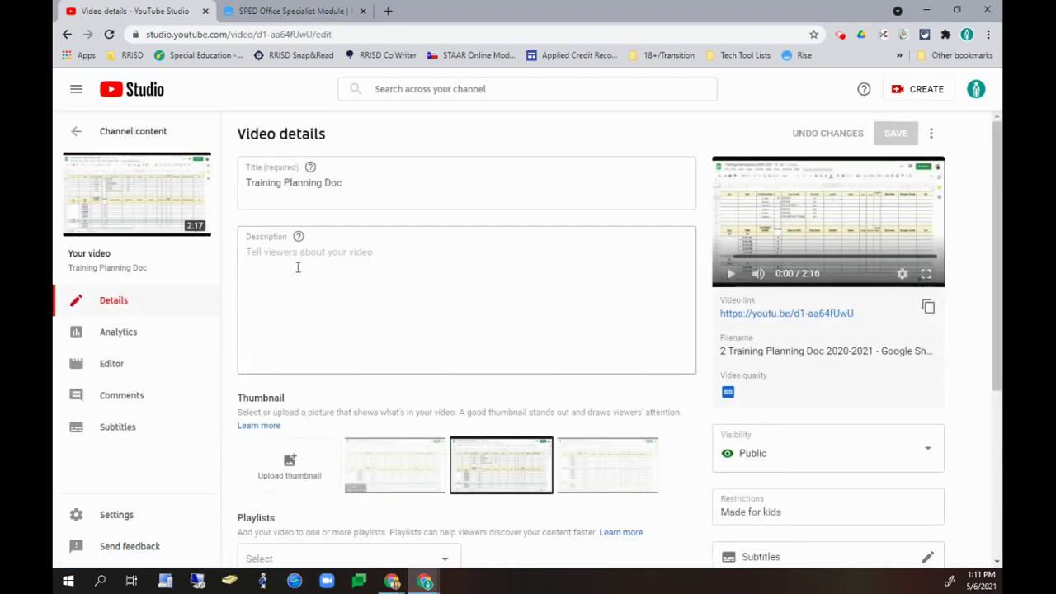
pyautogui.click(928, 307)
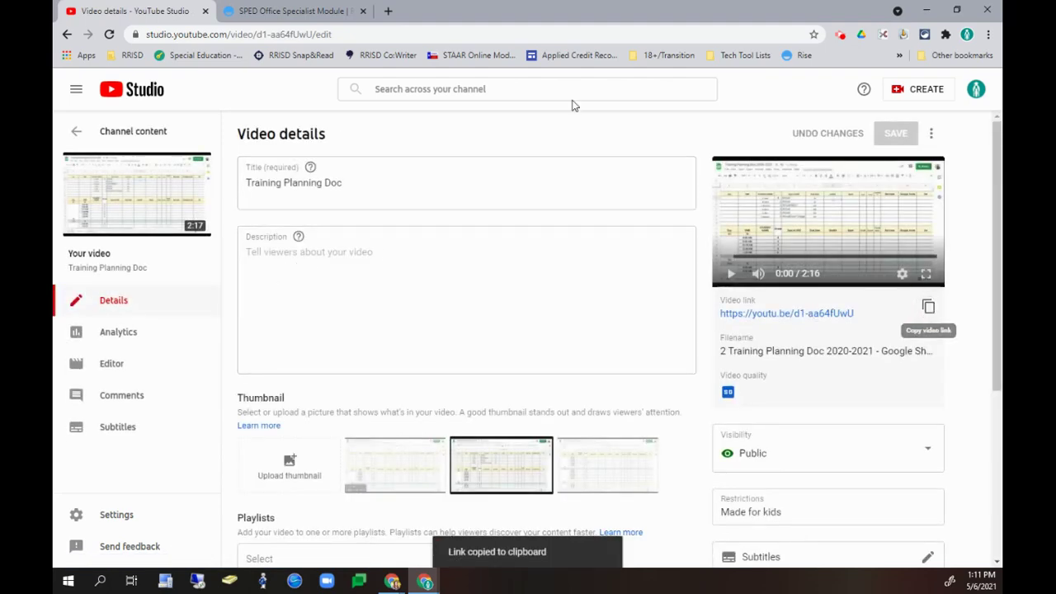
pyautogui.click(76, 132)
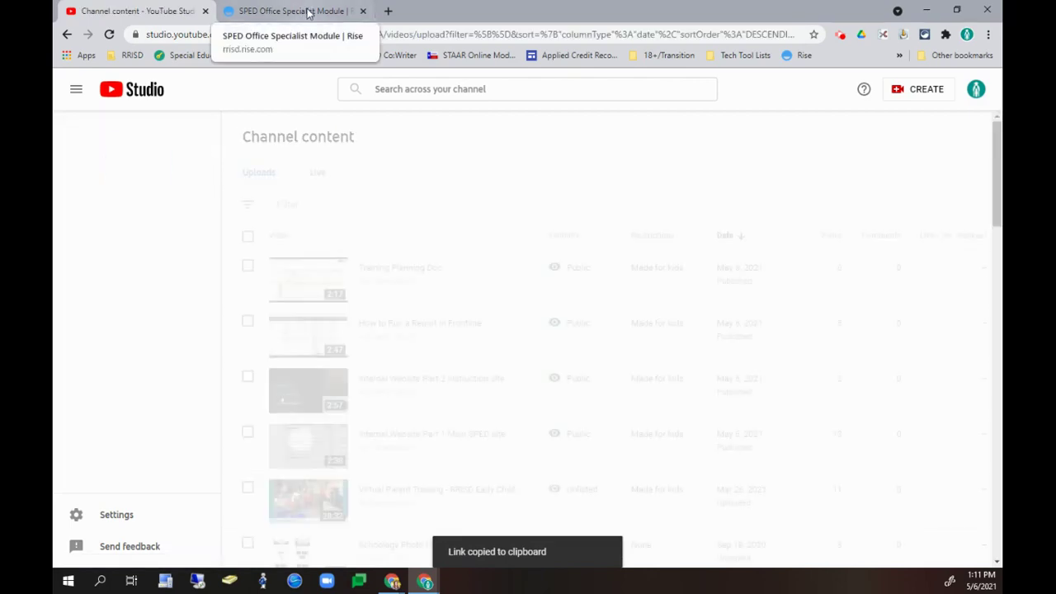
pyautogui.click(307, 13)
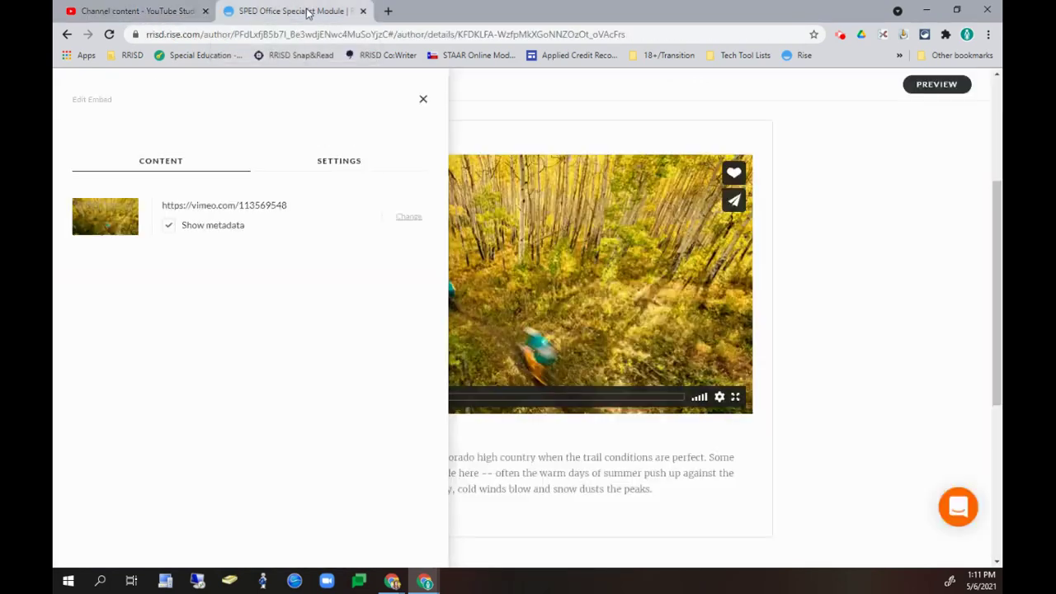
pyautogui.click(409, 219)
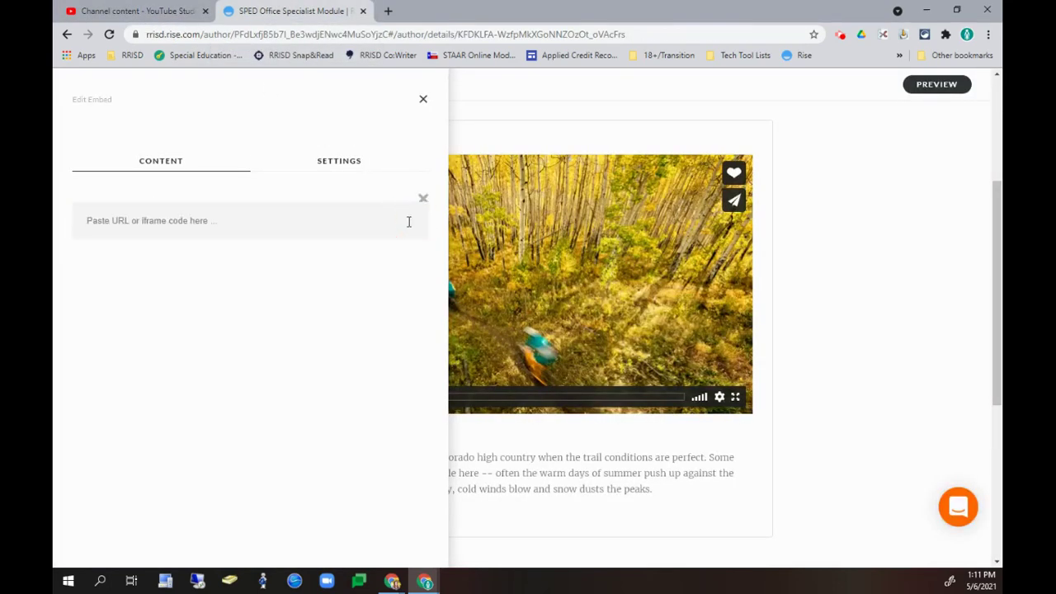
pyautogui.rightClick(124, 225)
pyautogui.click(170, 329)
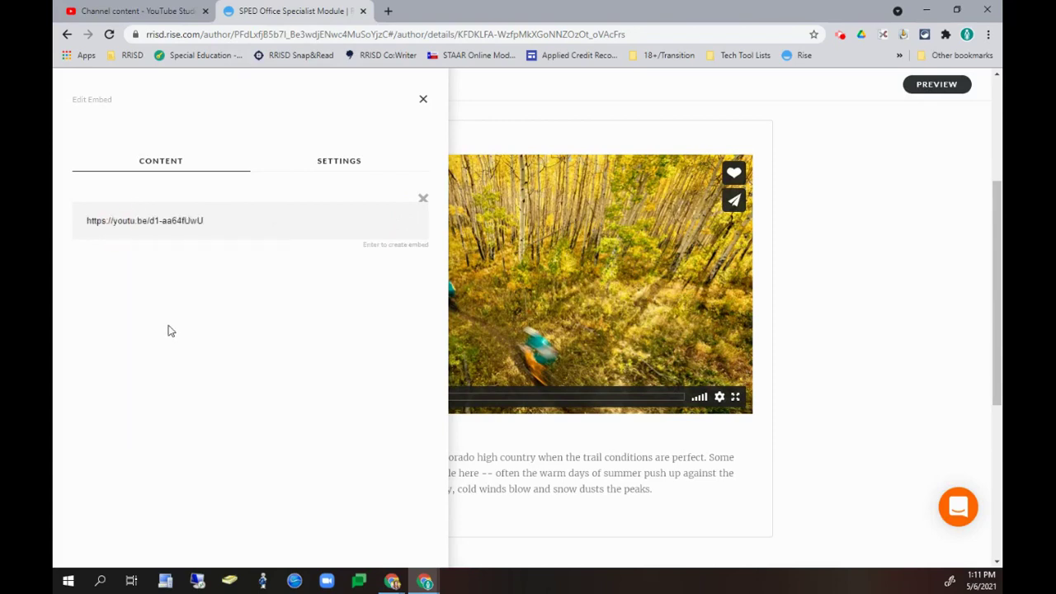
pyautogui.press('Return')
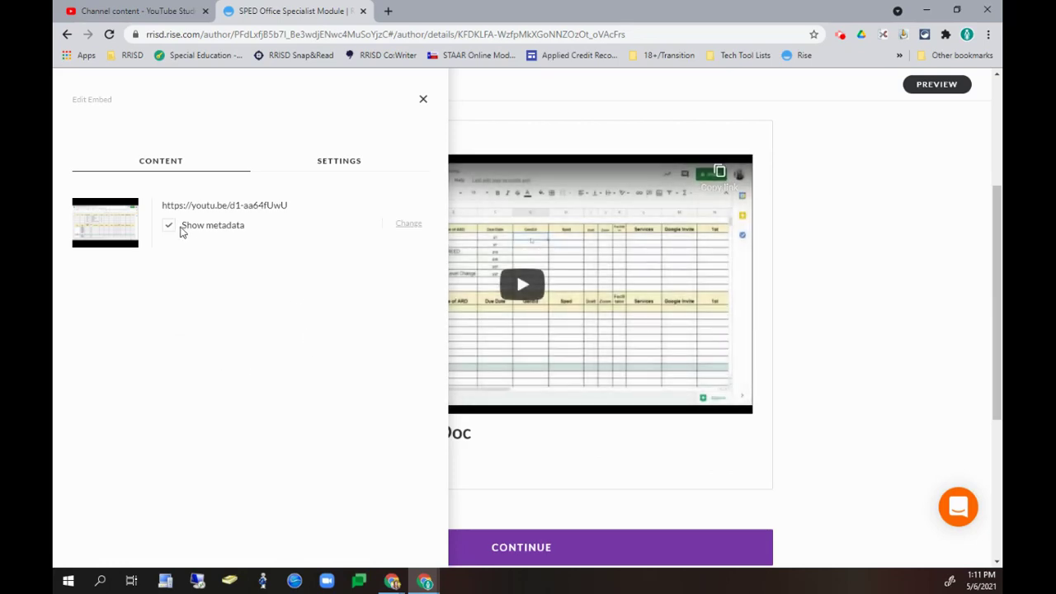
pyautogui.click(423, 102)
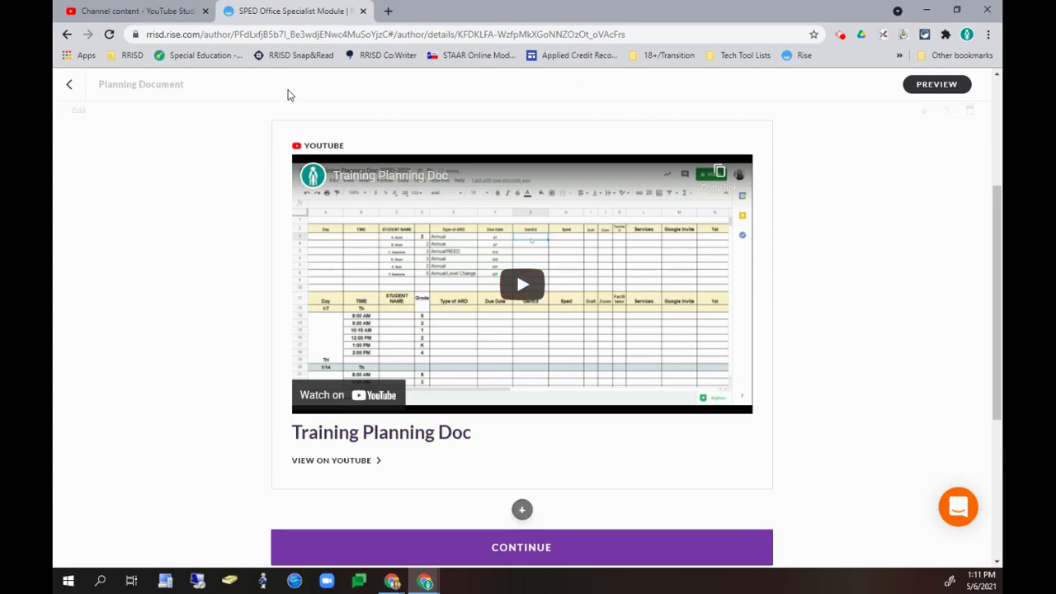
# Turn off Show metadata for the Training Planning Doc embed and close its editor.
pyautogui.click(79, 119)
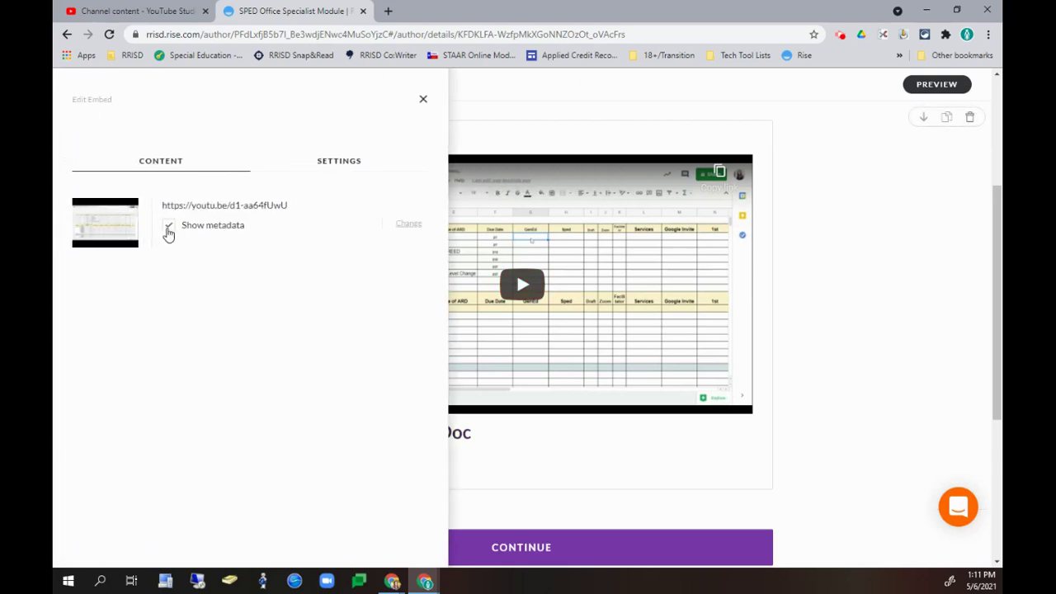
pyautogui.click(168, 228)
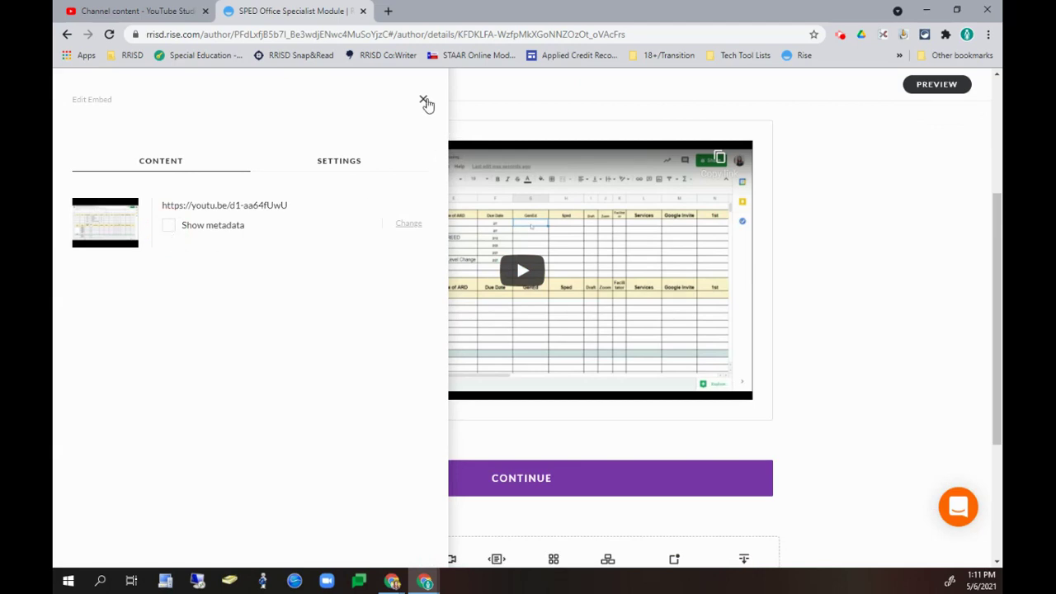
pyautogui.click(424, 101)
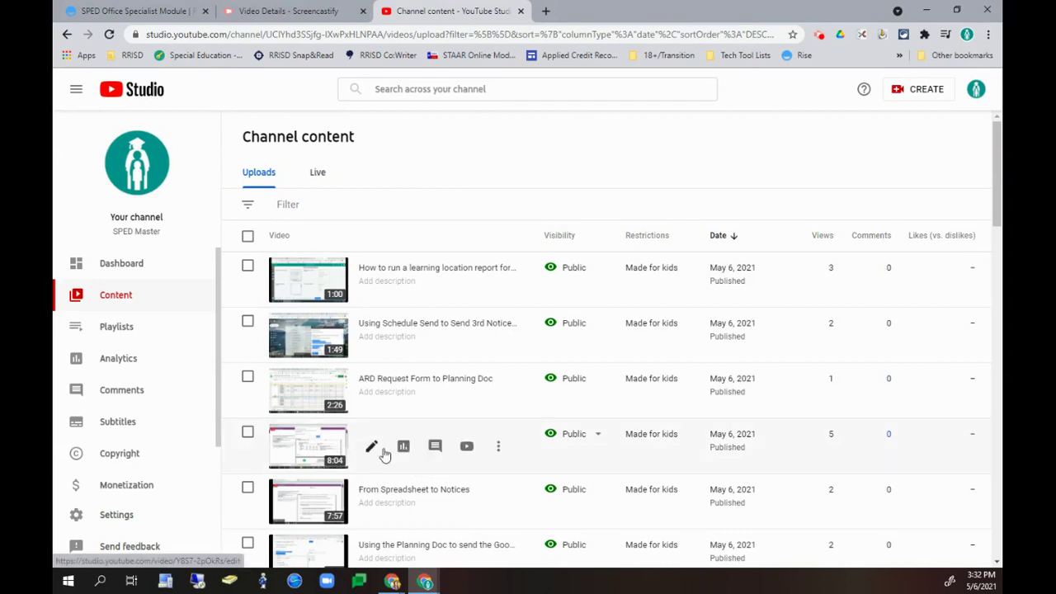
# Open the Sending a Notice in Frontline video on YouTube and play it with closed captions turned on.
pyautogui.click(466, 446)
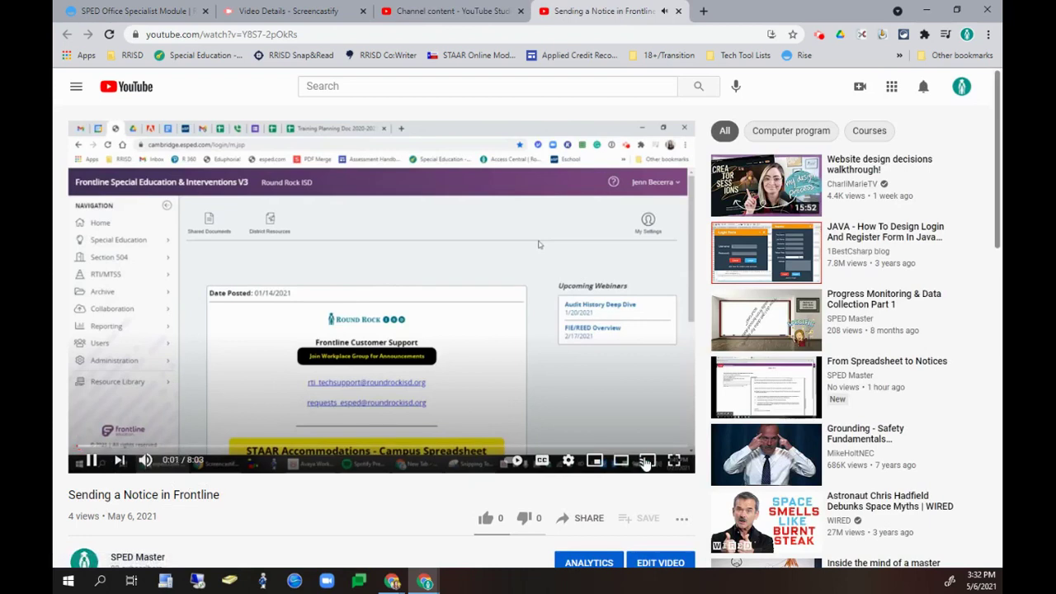
pyautogui.press('space')
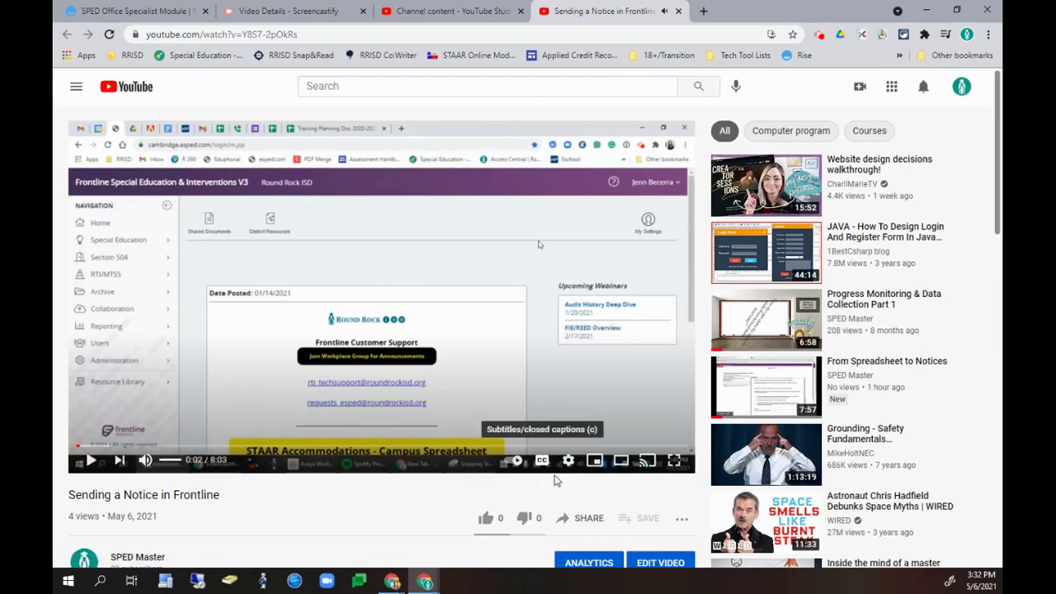
pyautogui.click(542, 461)
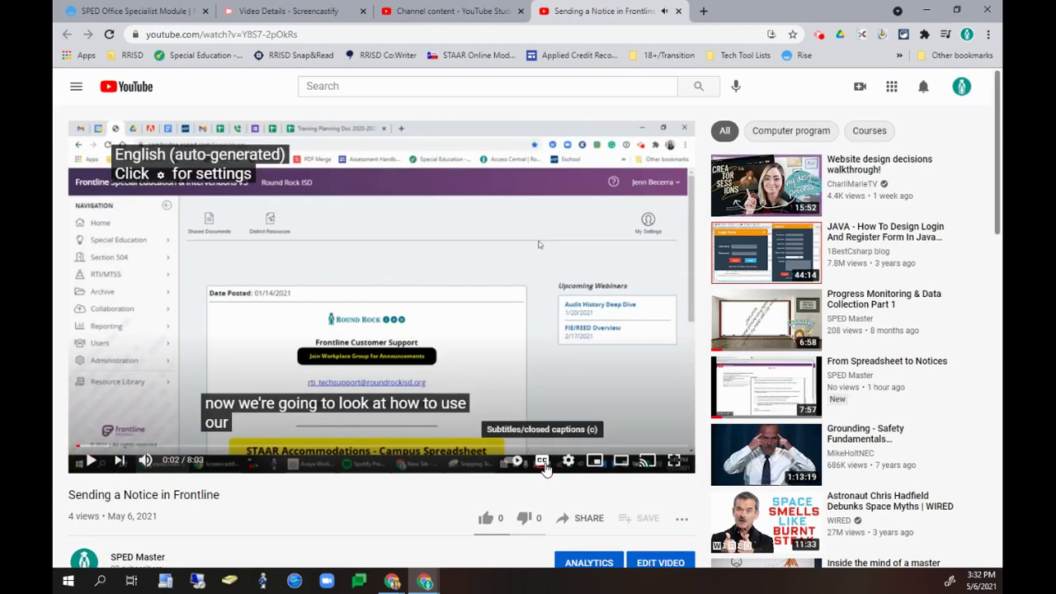
pyautogui.click(87, 461)
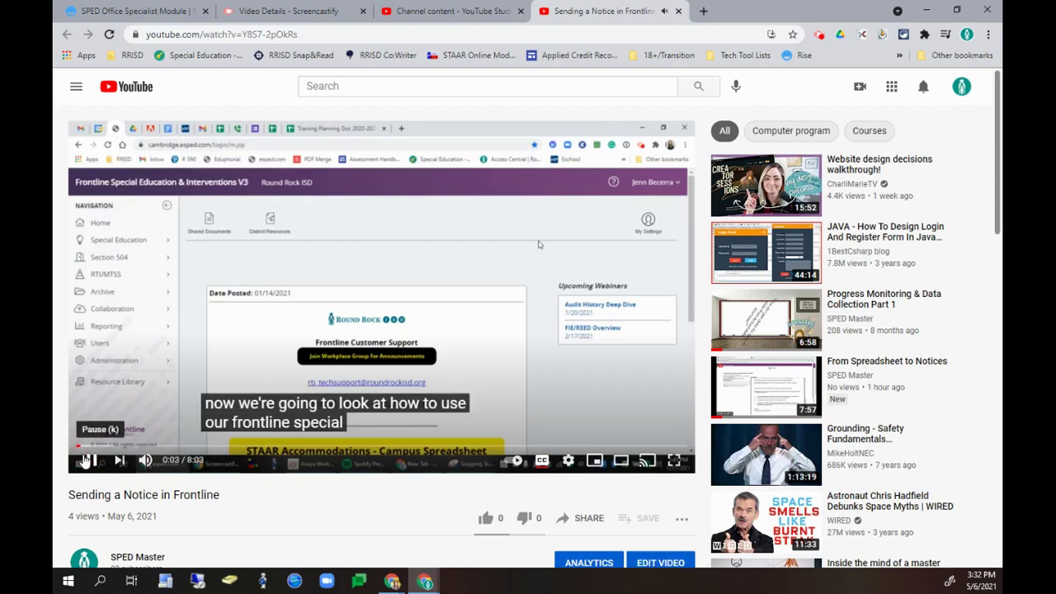
# Pause the YouTube video, return to Rise, and open the Sending a Notice in Frontline lesson for editing.
pyautogui.click(87, 462)
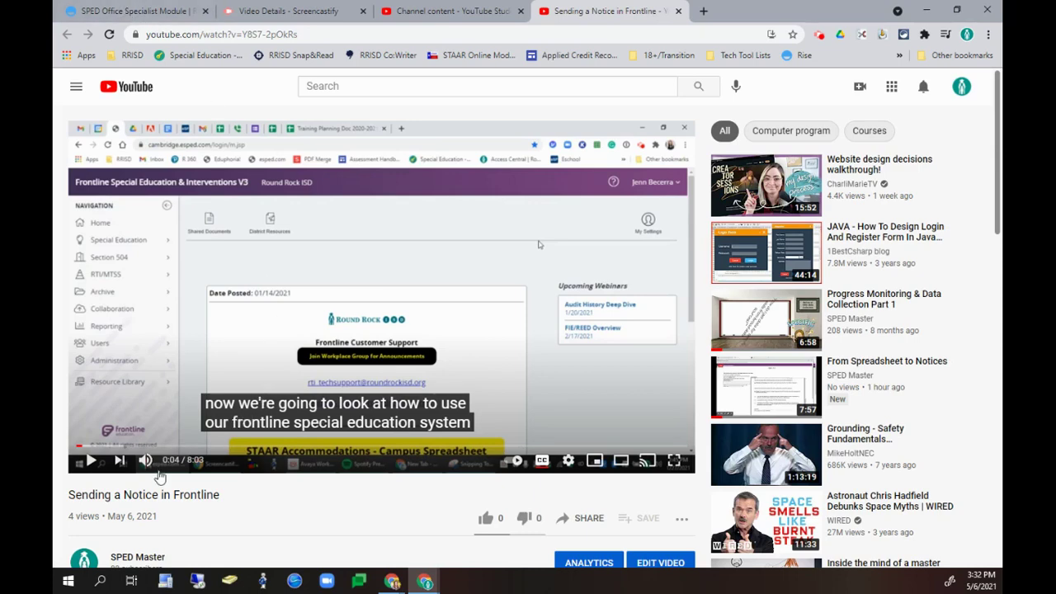
pyautogui.click(114, 11)
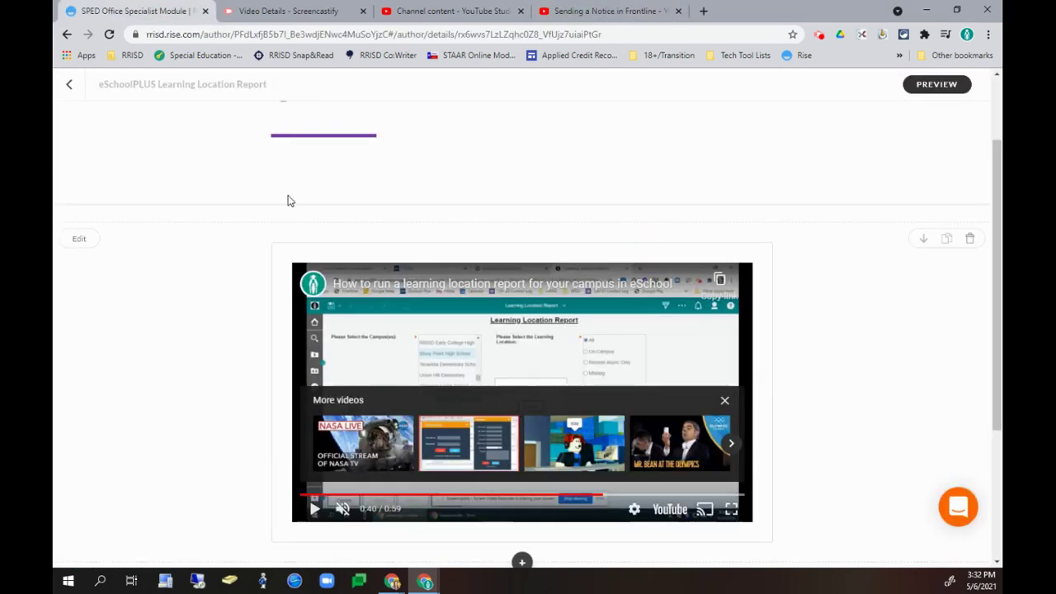
pyautogui.scroll(1, 660, 170)
pyautogui.click(70, 84)
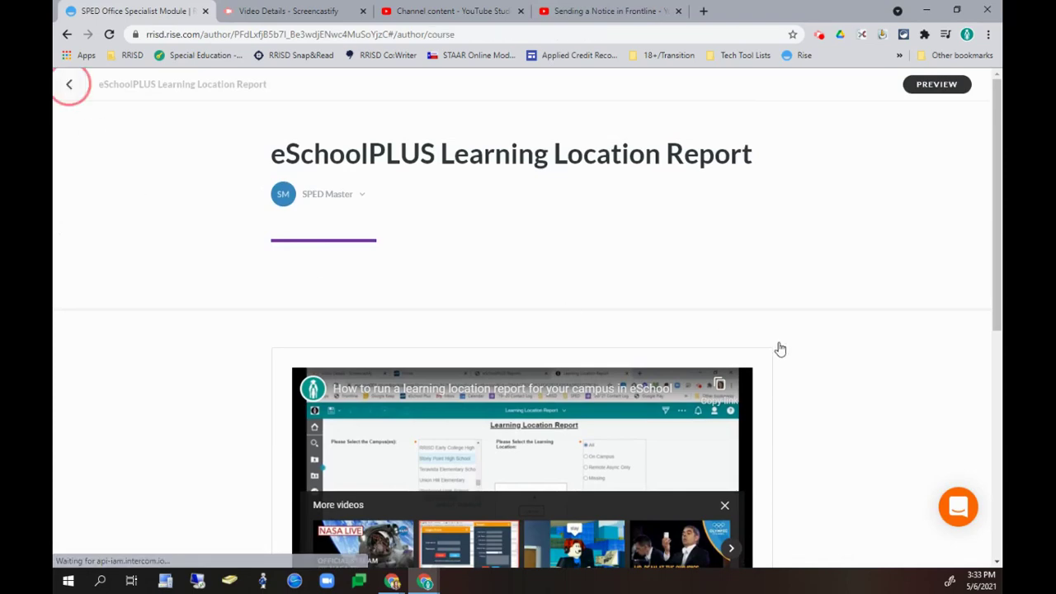
pyautogui.scroll(-5, 787, 370)
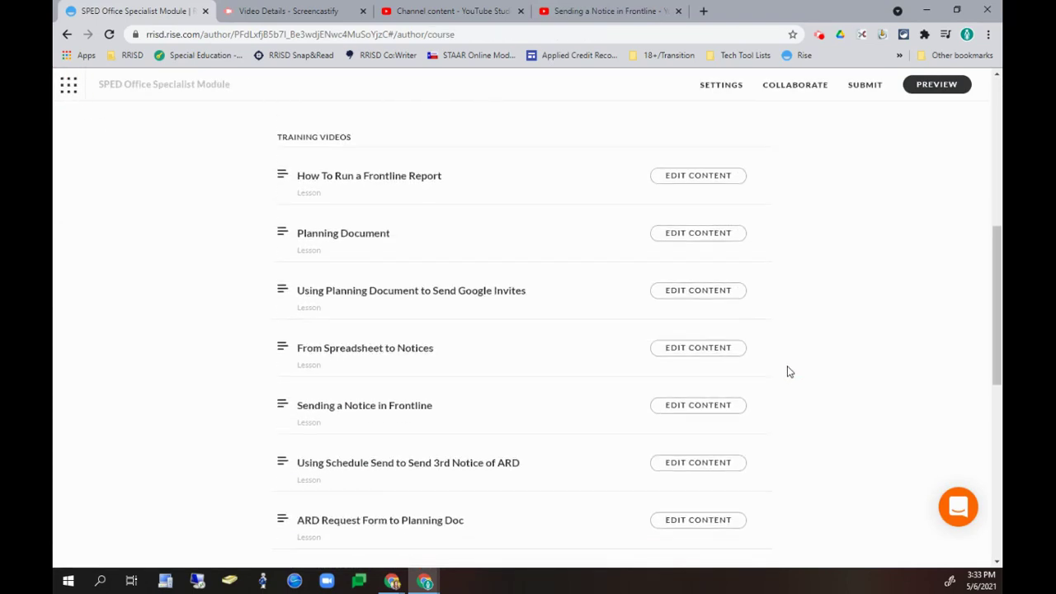
pyautogui.click(718, 410)
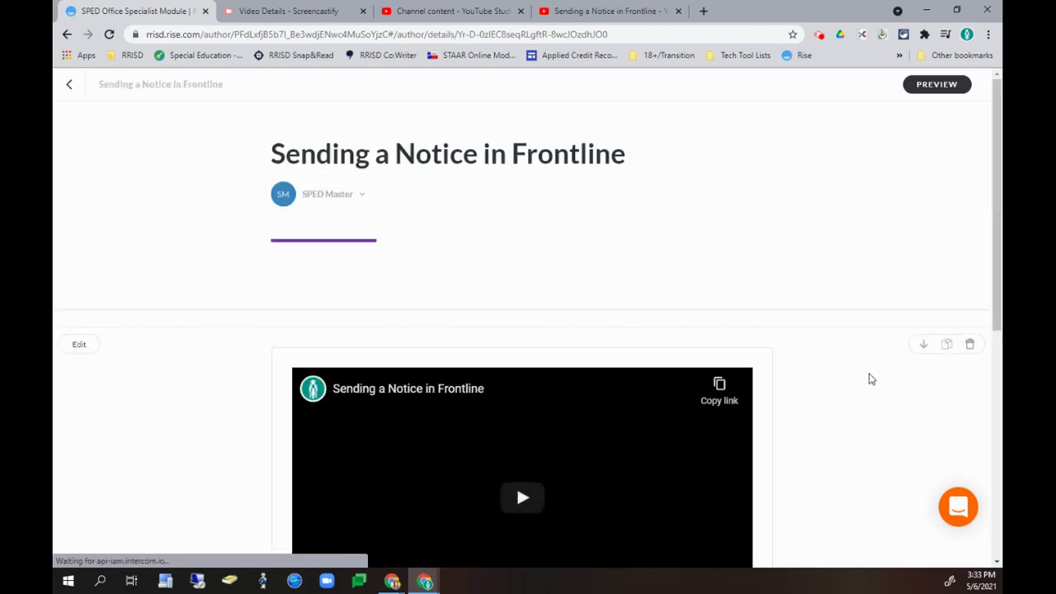
# Play the lesson's embedded Sending a Notice in Frontline video with closed captions turned on, and pause it.
pyautogui.scroll(-2, 870, 378)
pyautogui.click(517, 364)
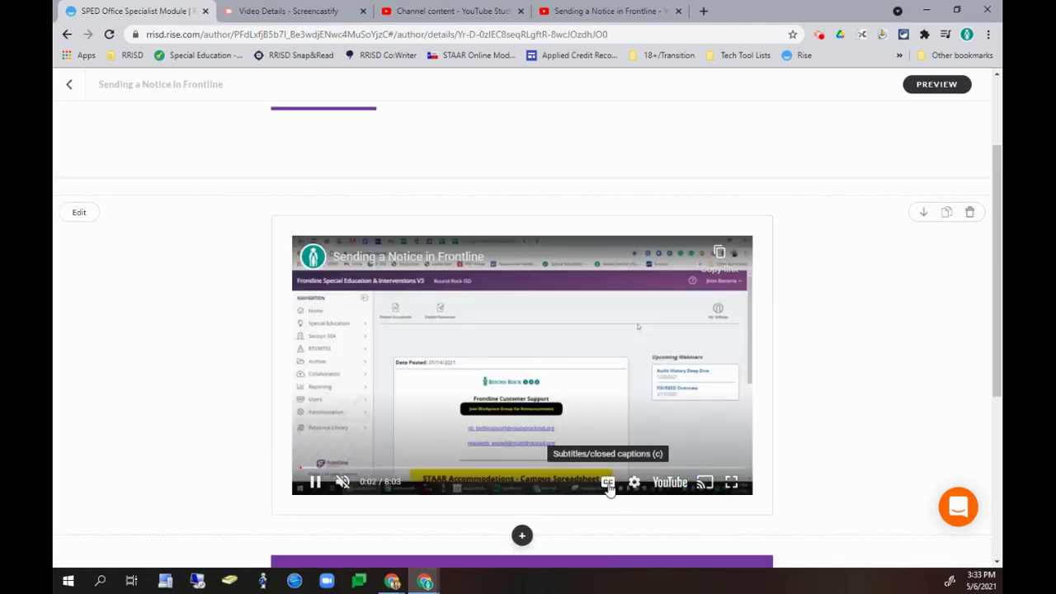
pyautogui.click(608, 482)
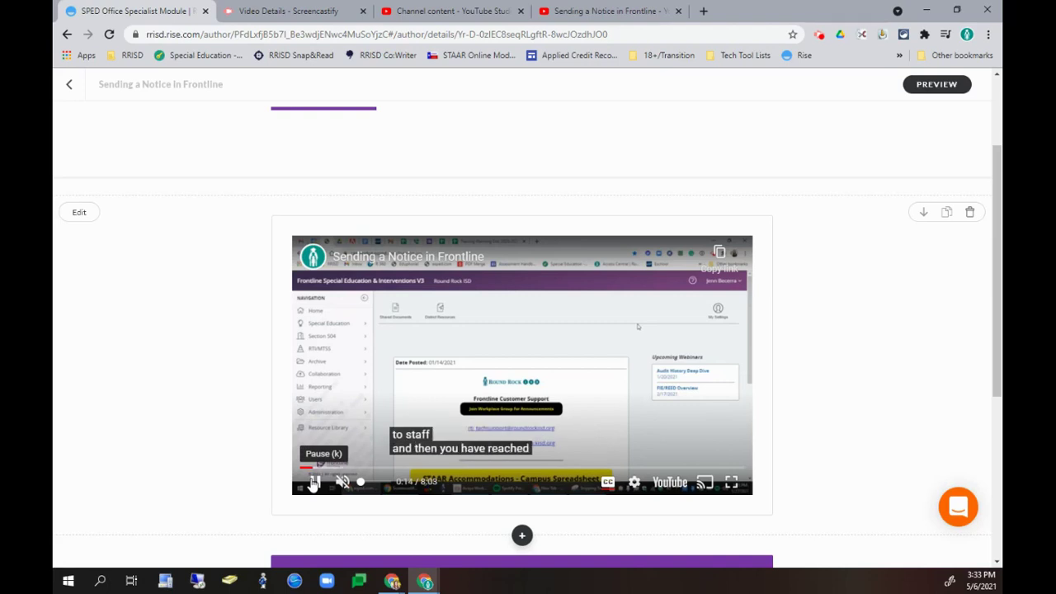
pyautogui.click(314, 483)
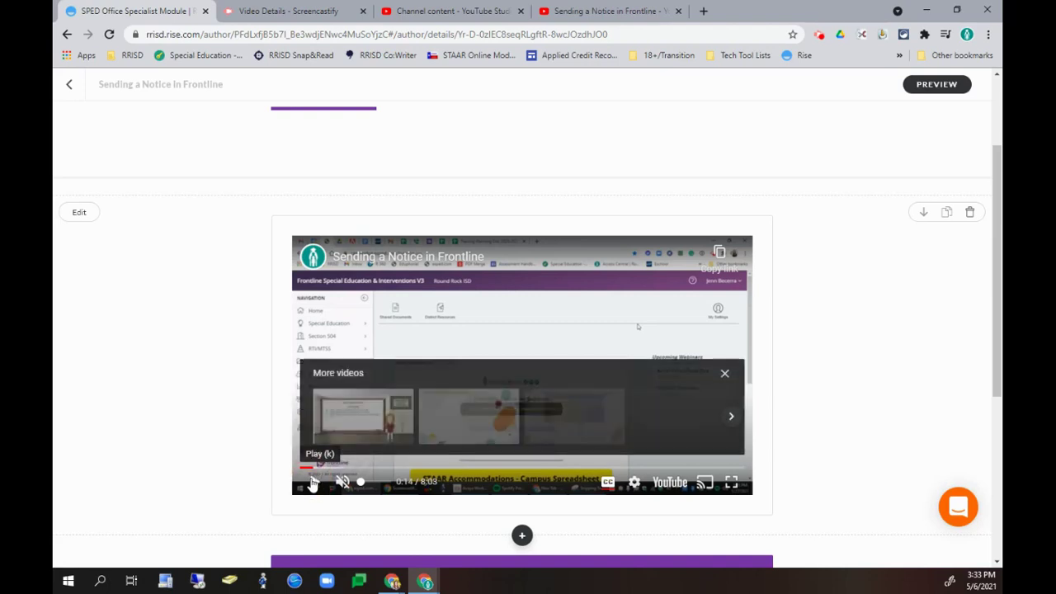
# Switch to YouTube Studio and open the English subtitles of the Sending a Notice in Frontline video.
pyautogui.click(598, 10)
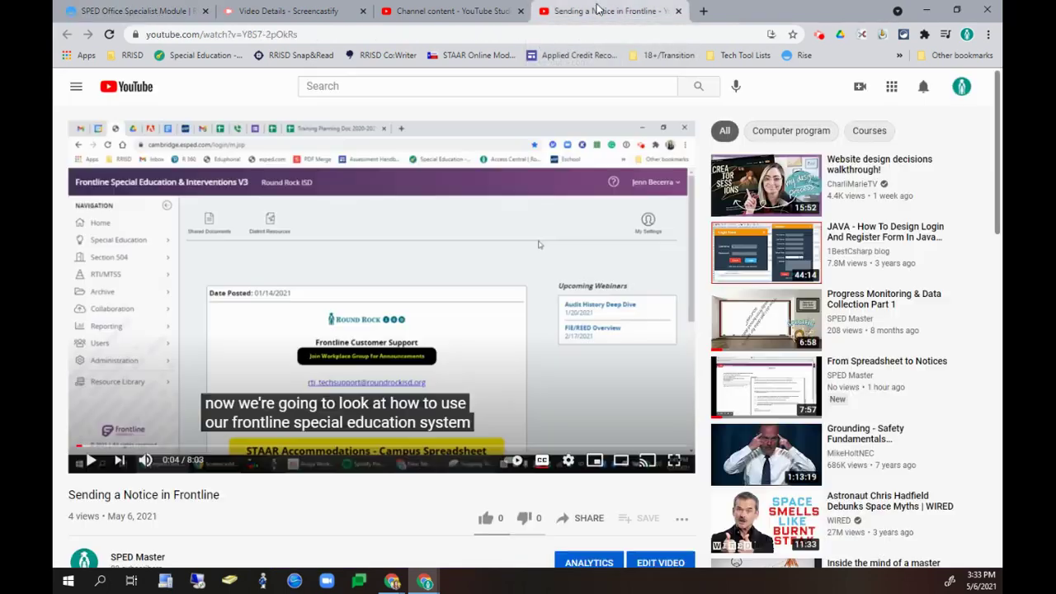
pyautogui.click(475, 10)
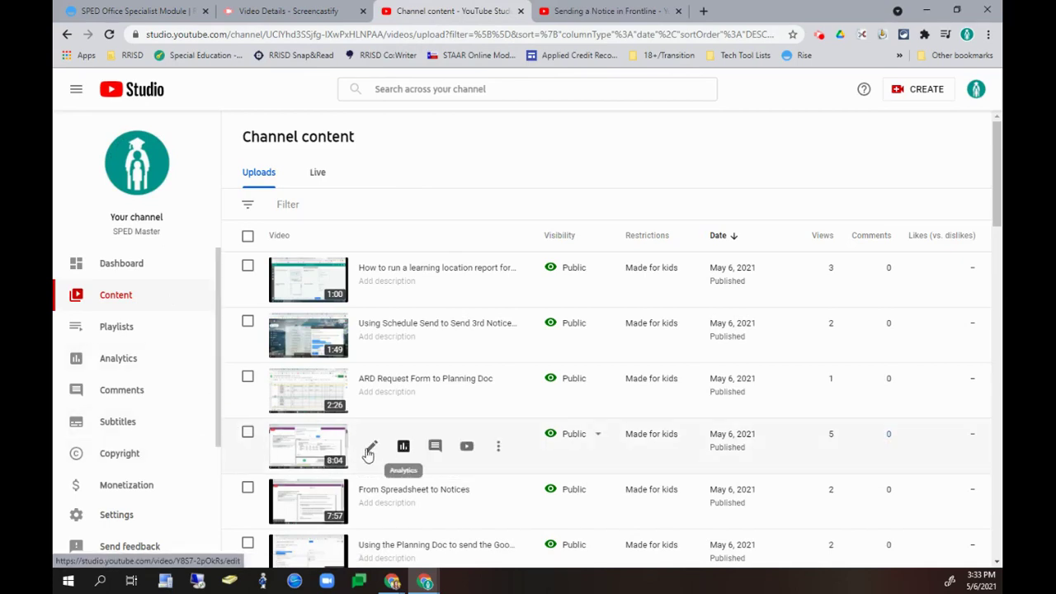
pyautogui.click(369, 452)
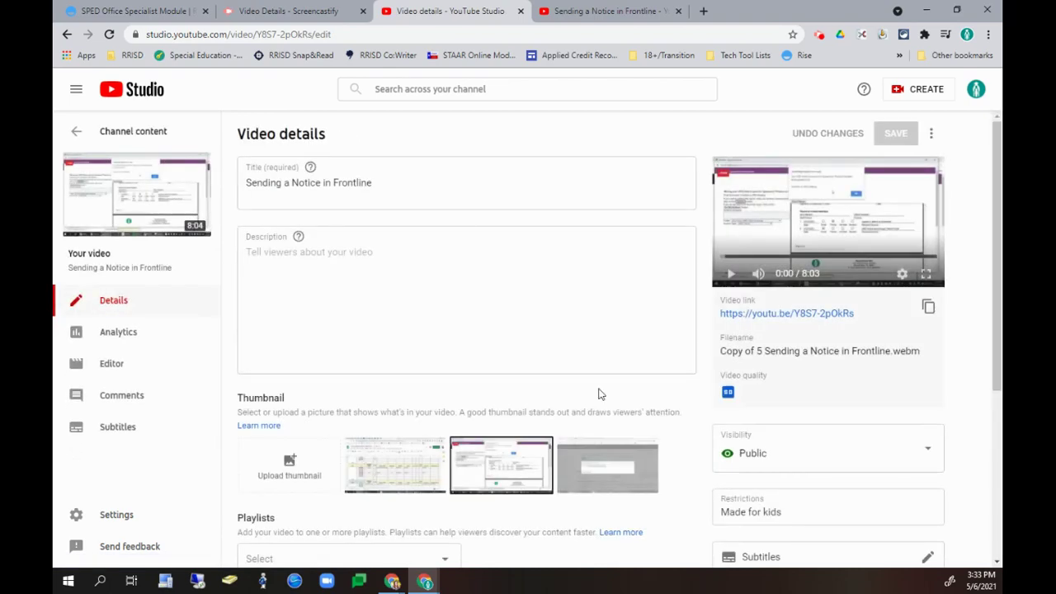
pyautogui.scroll(-1, 900, 474)
pyautogui.click(788, 490)
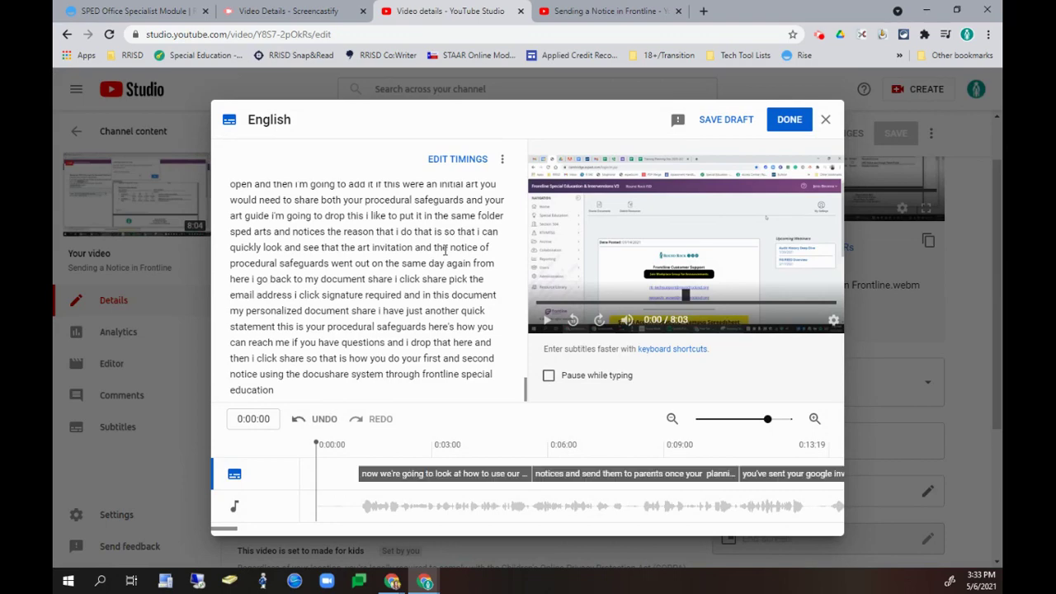
# Review the English caption transcript and its timing on the timeline, and close the subtitle editor, discarding changes.
pyautogui.scroll(3, 467, 287)
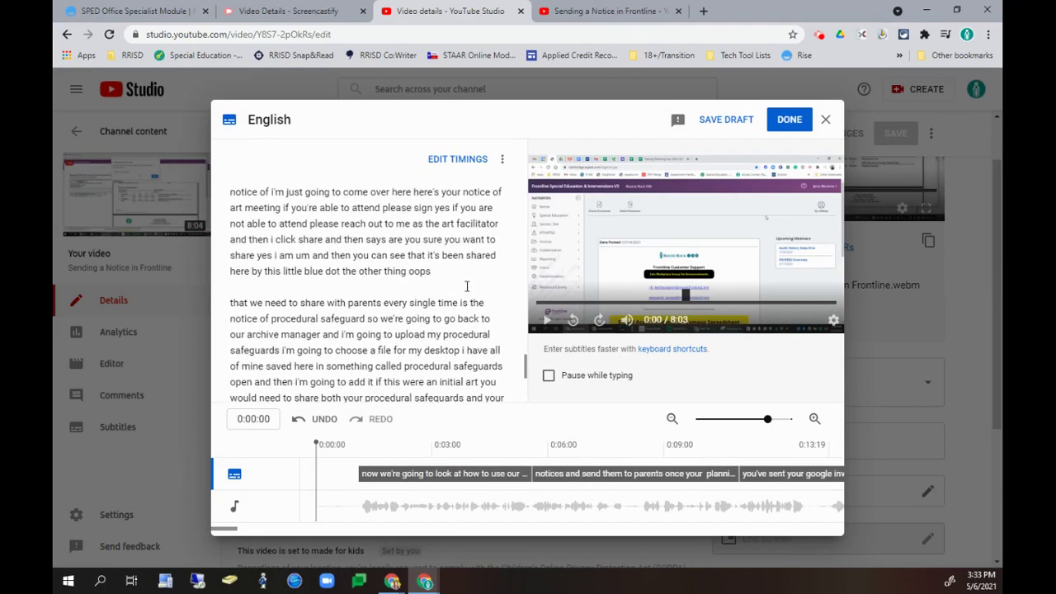
pyautogui.scroll(-3, 467, 287)
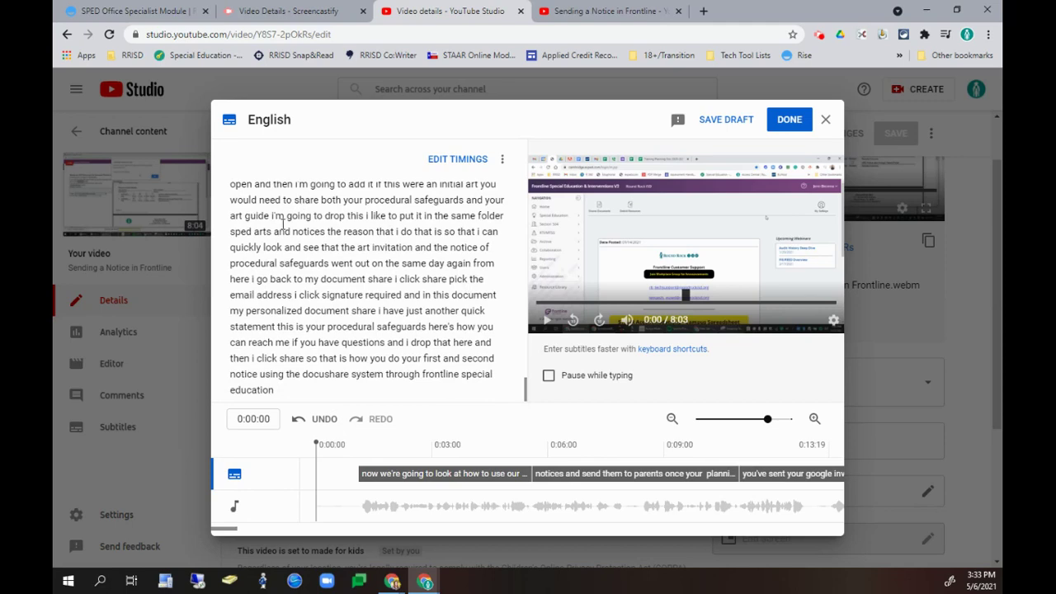
pyautogui.scroll(3, 339, 341)
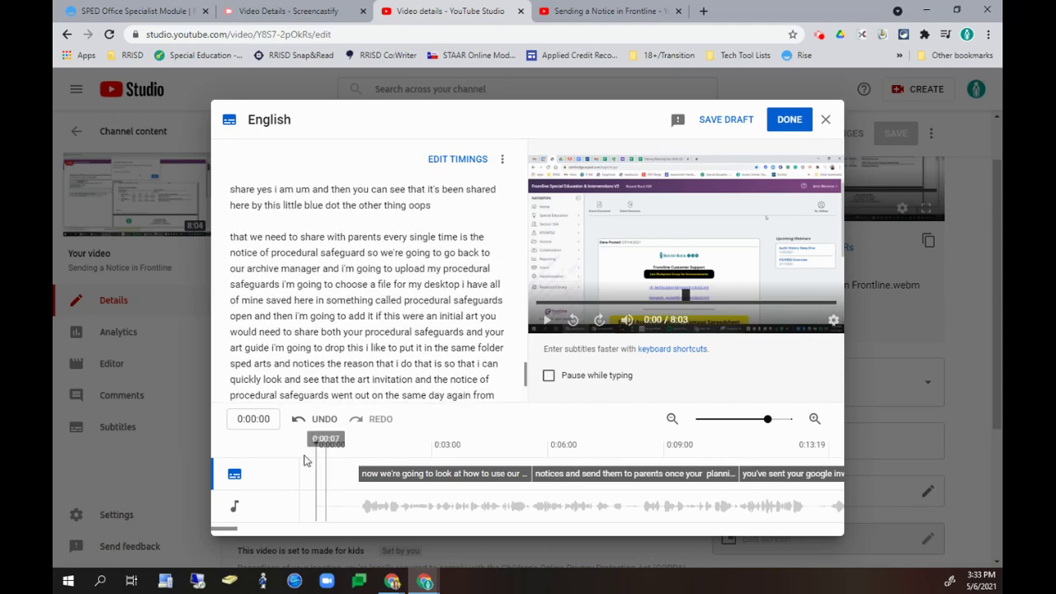
pyautogui.moveTo(316, 444); pyautogui.dragTo(582, 444)
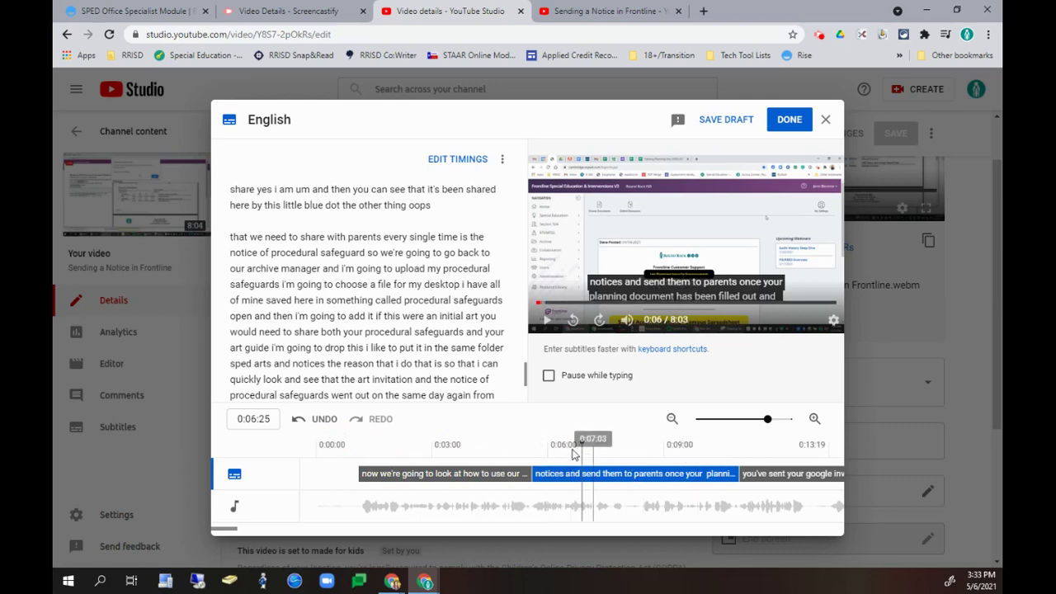
pyautogui.moveTo(295, 316); pyautogui.dragTo(340, 316)
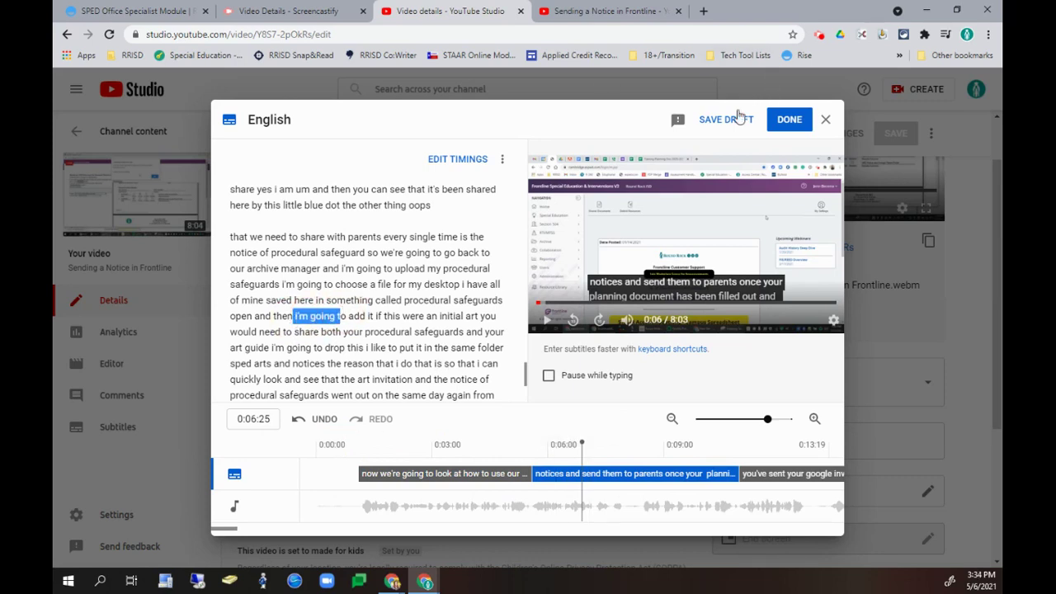
pyautogui.click(388, 310)
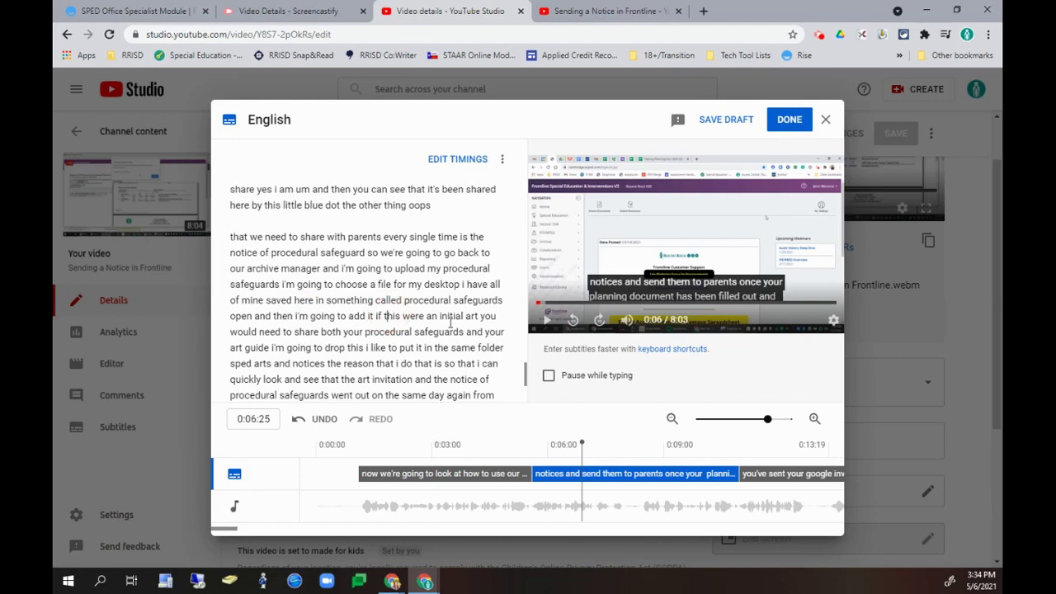
pyautogui.click(825, 120)
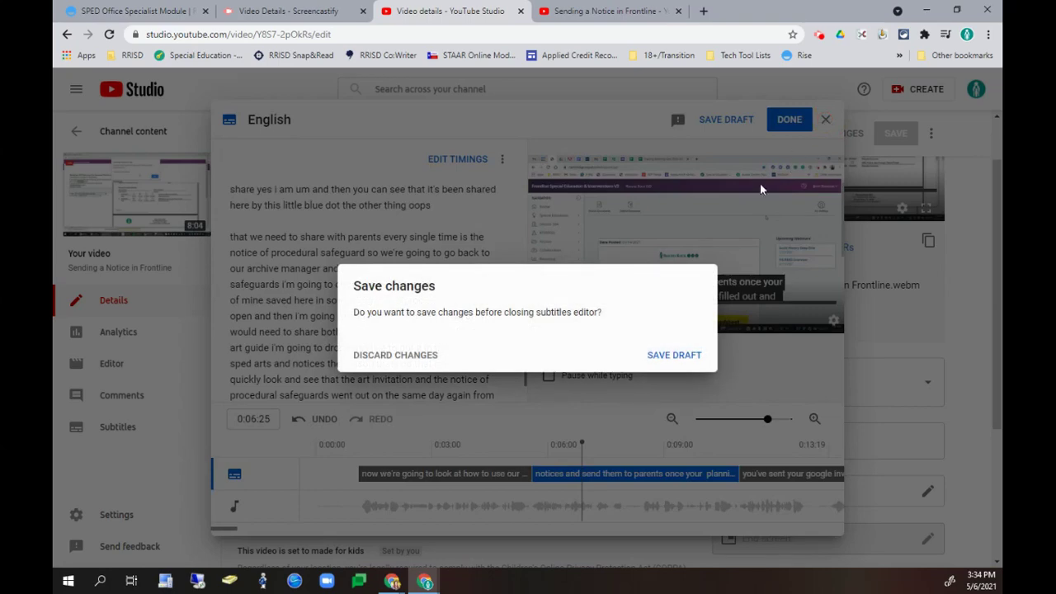
pyautogui.click(417, 356)
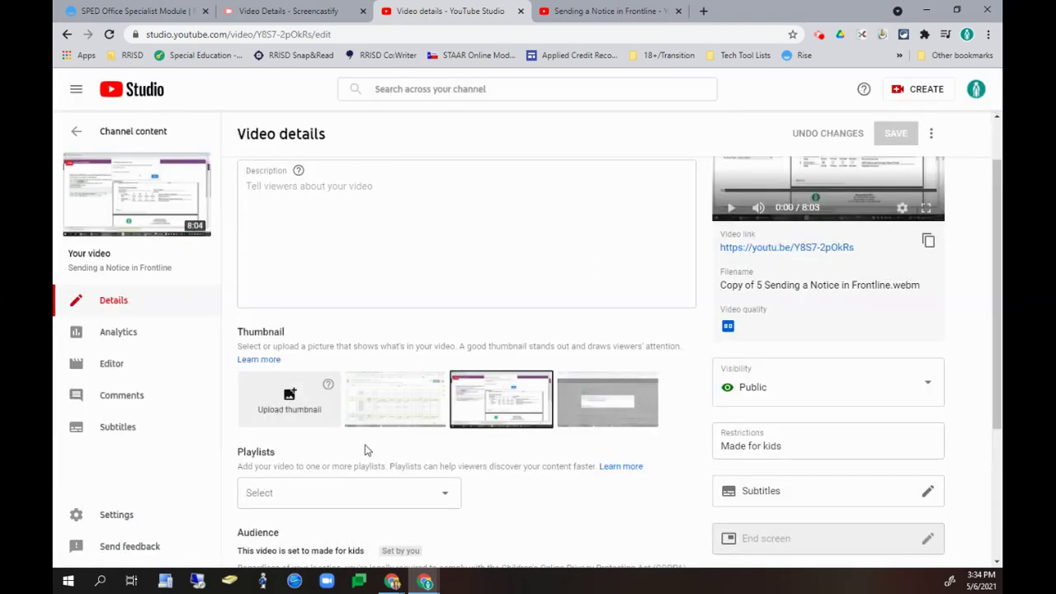
# Back in Rise, insert an interactive Tabs block between the Sending a Notice in Frontline video and the Continue button.
pyautogui.click(132, 11)
pyautogui.scroll(2, 218, 394)
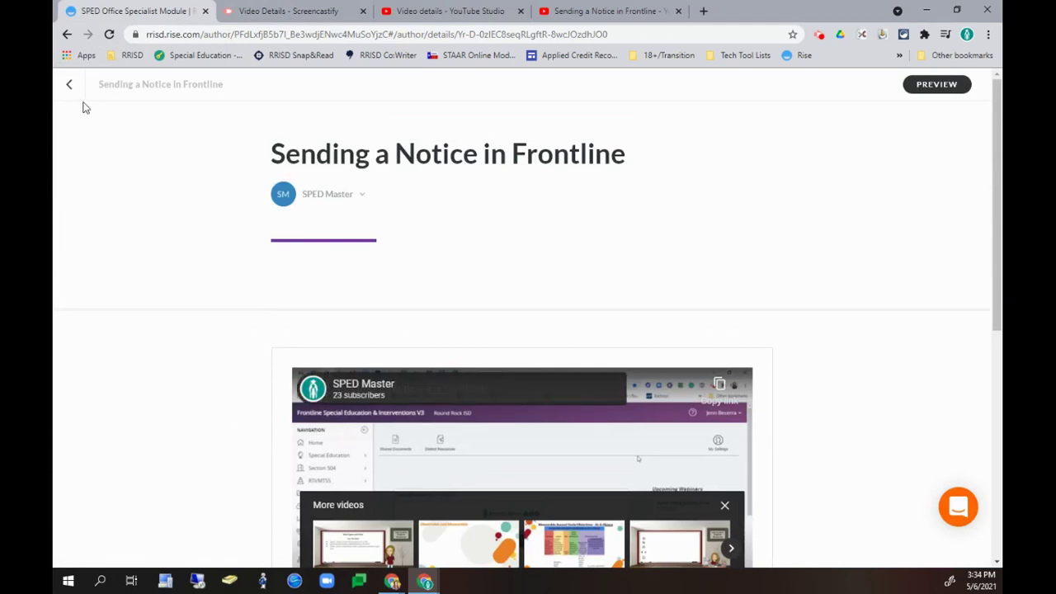
pyautogui.scroll(-3, 236, 305)
pyautogui.scroll(-1, 239, 314)
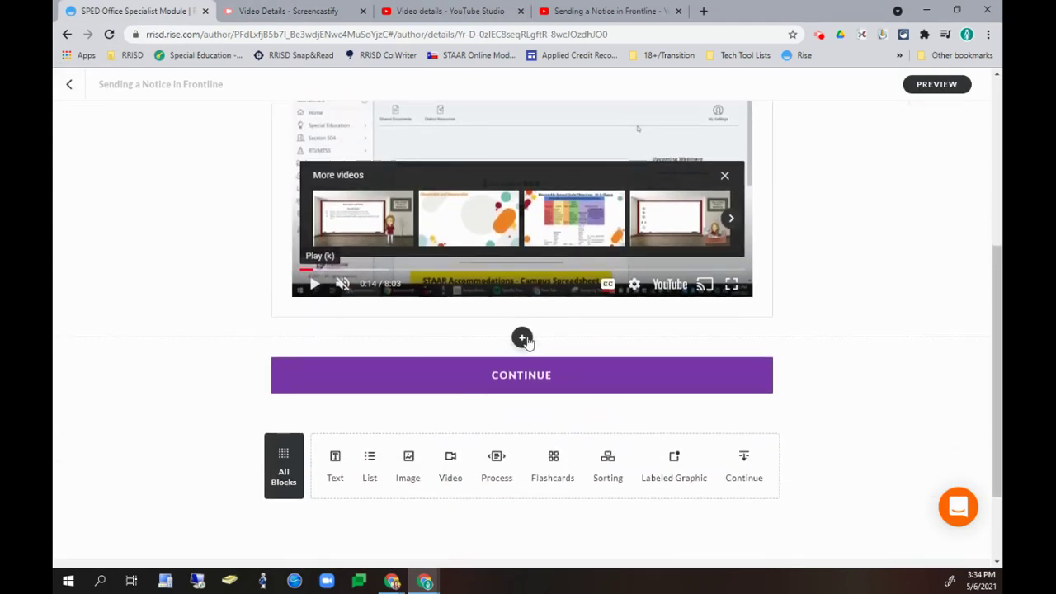
pyautogui.click(523, 339)
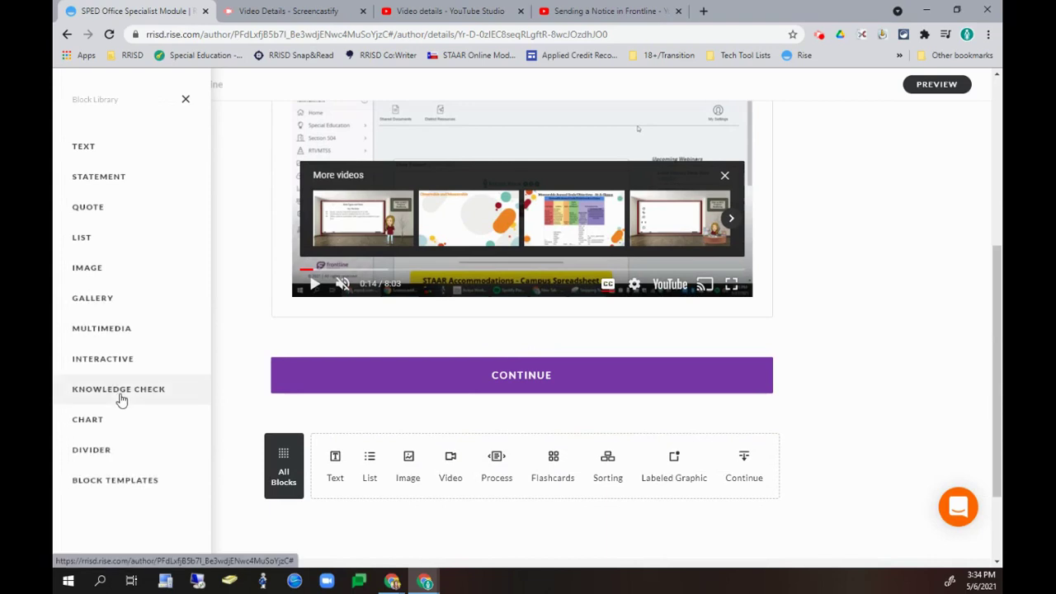
pyautogui.click(182, 358)
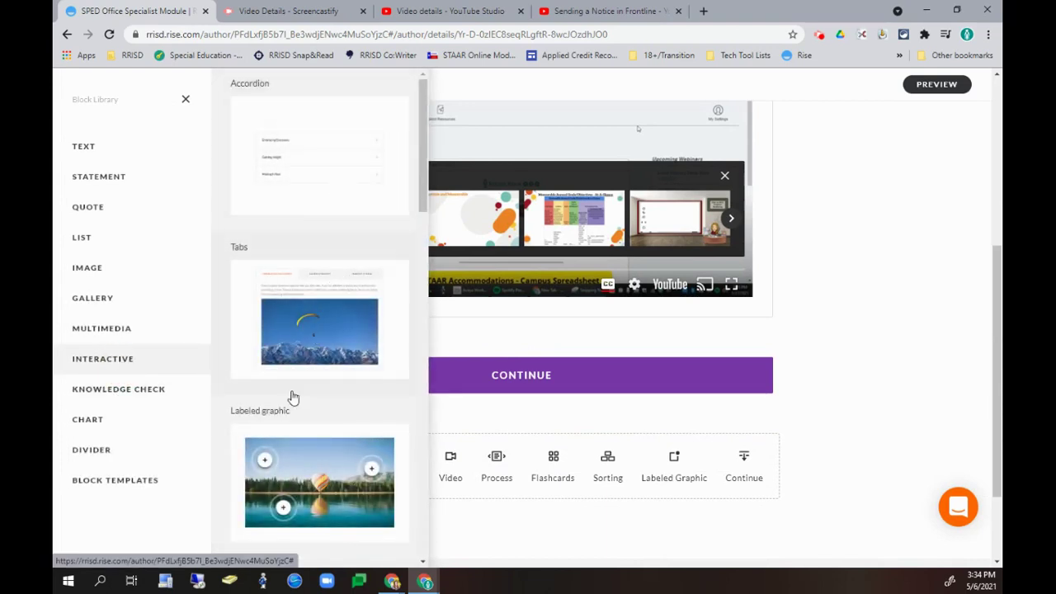
pyautogui.click(306, 326)
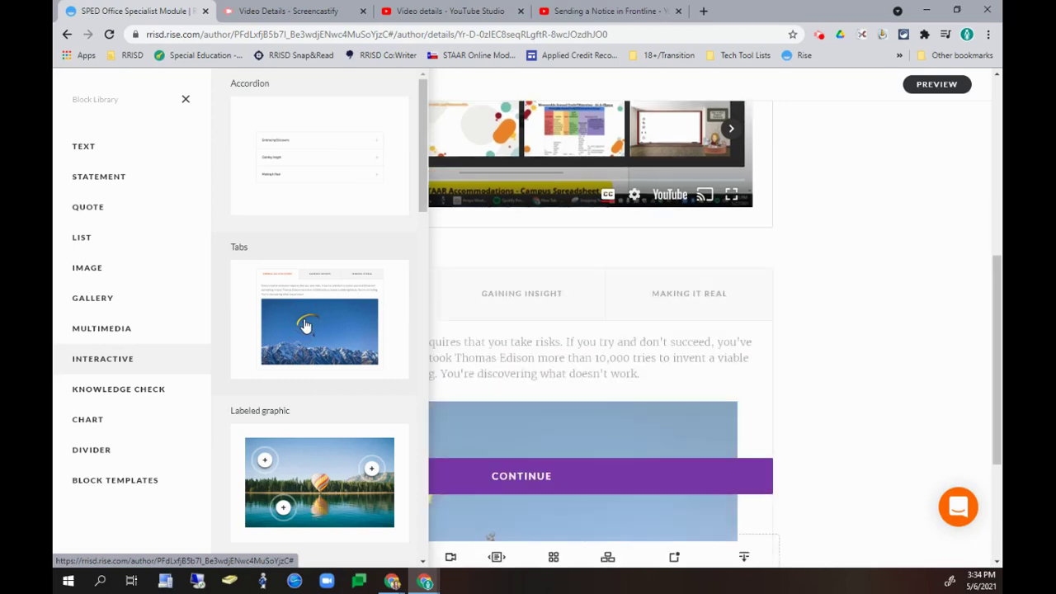
pyautogui.click(831, 336)
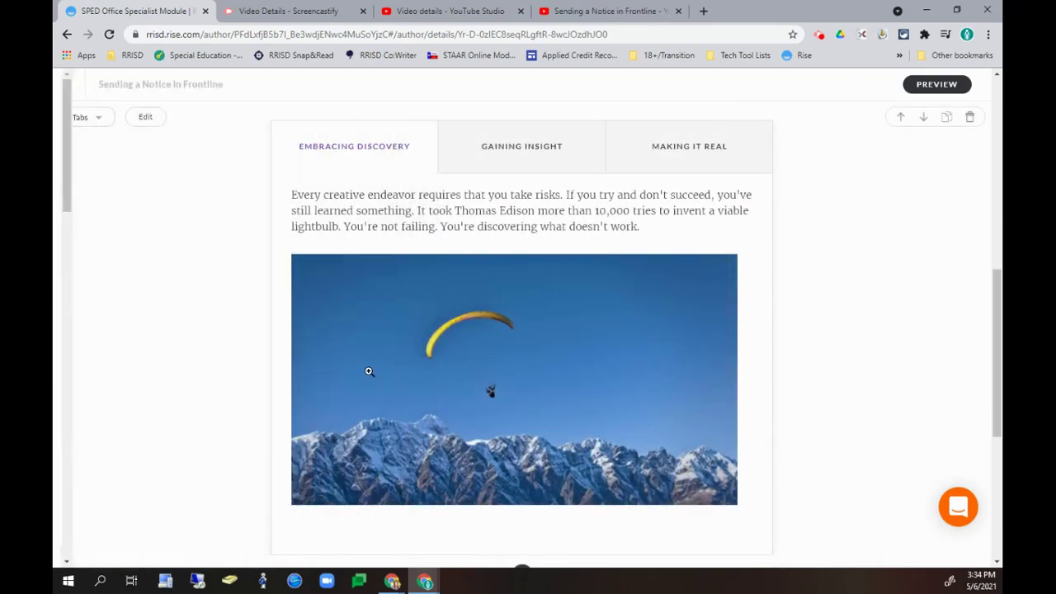
pyautogui.click(143, 118)
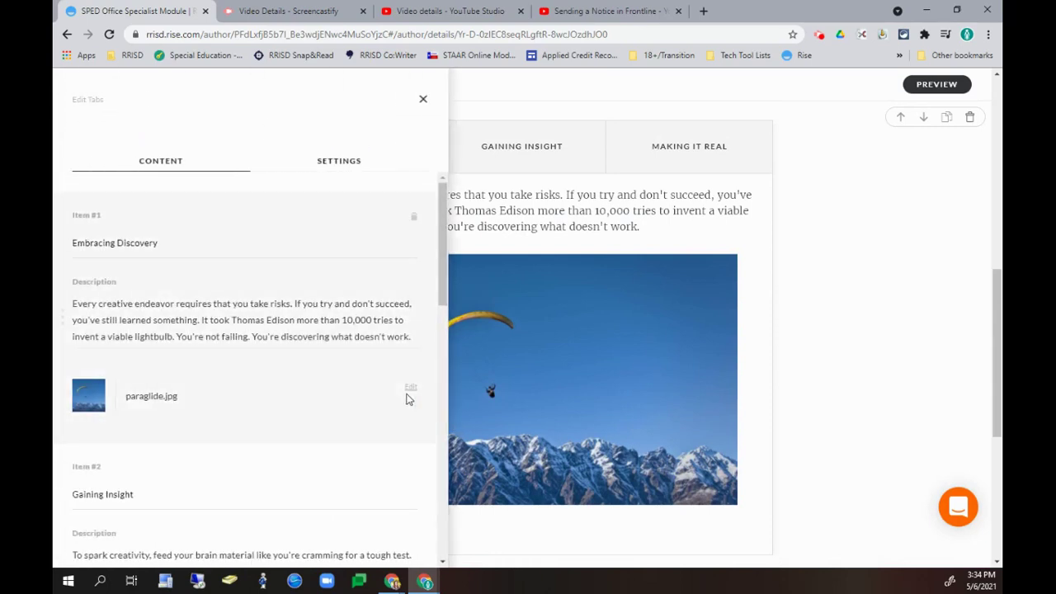
pyautogui.click(412, 391)
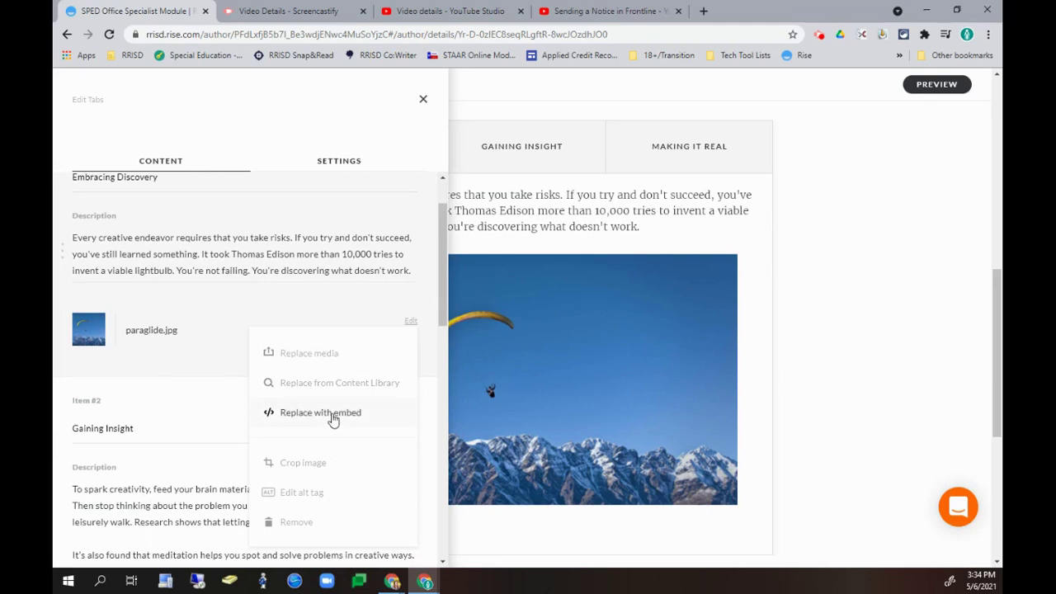
pyautogui.click(332, 417)
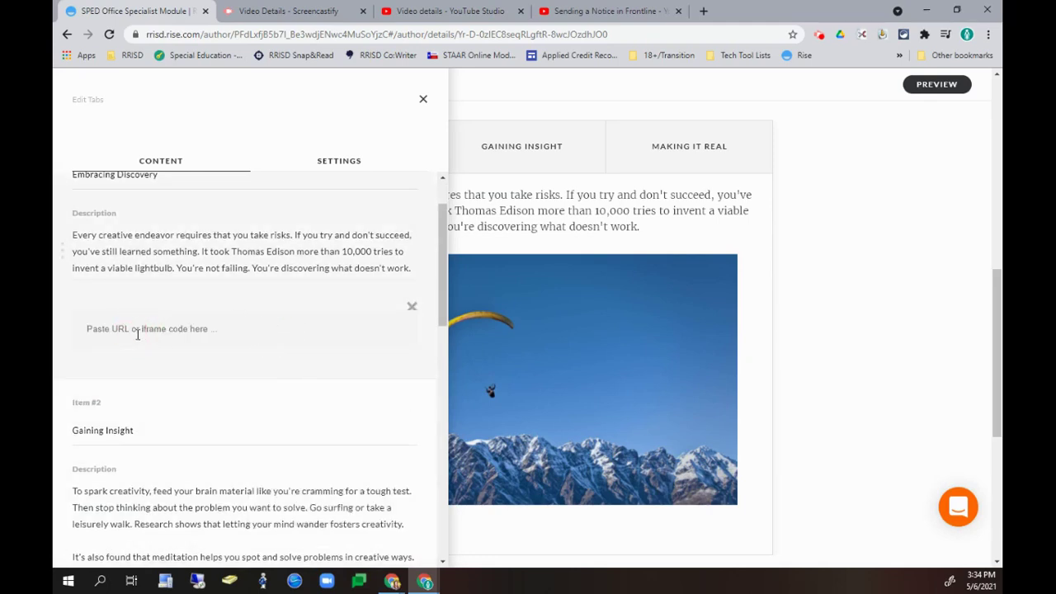
pyautogui.write('https://youtu.be/zfVeSJ3Bafc')
pyautogui.press('Return')
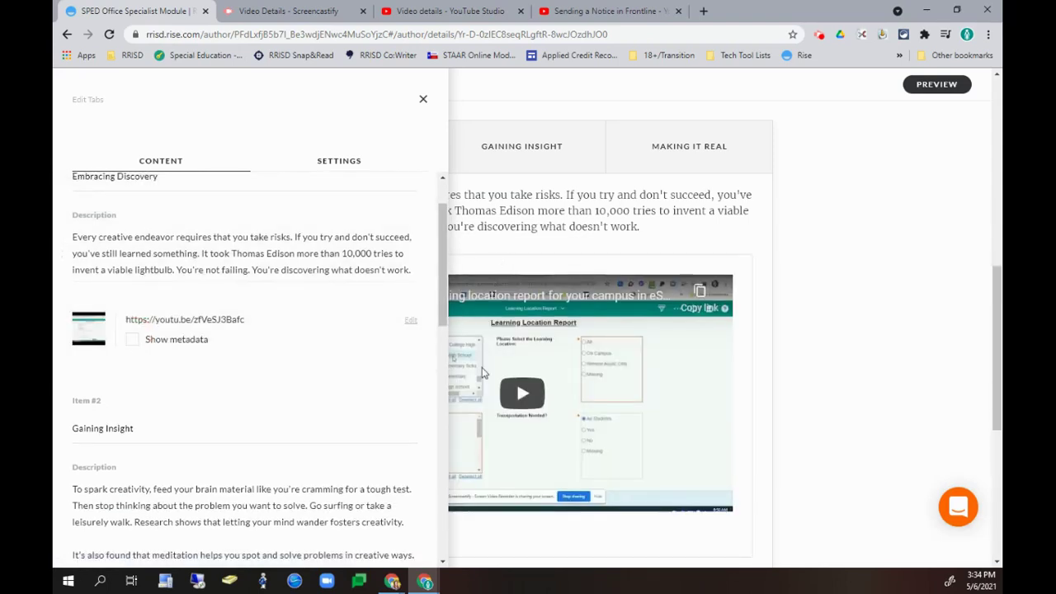
pyautogui.click(422, 98)
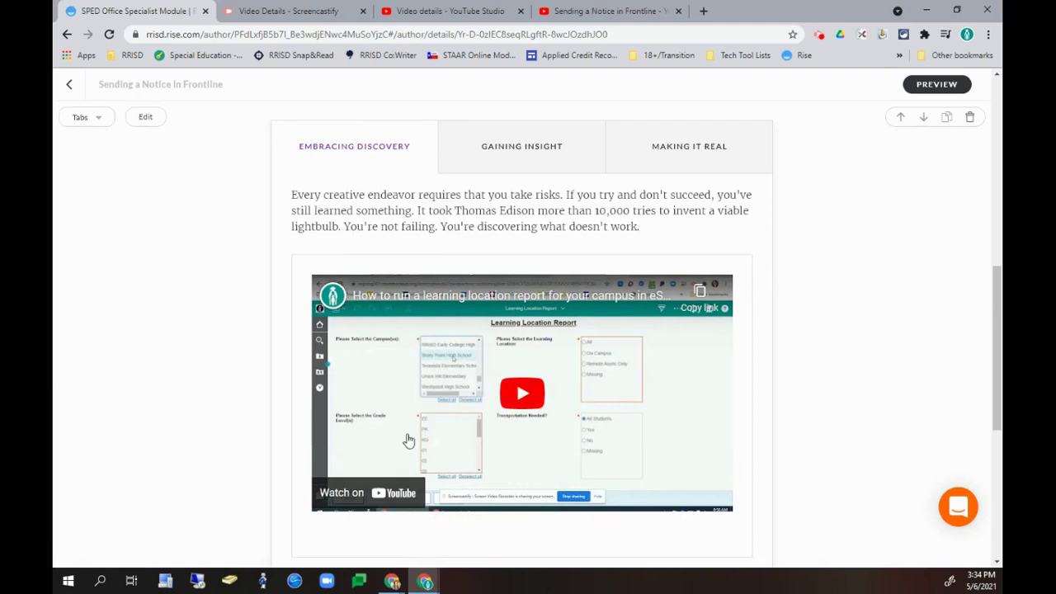
pyautogui.scroll(3, 849, 397)
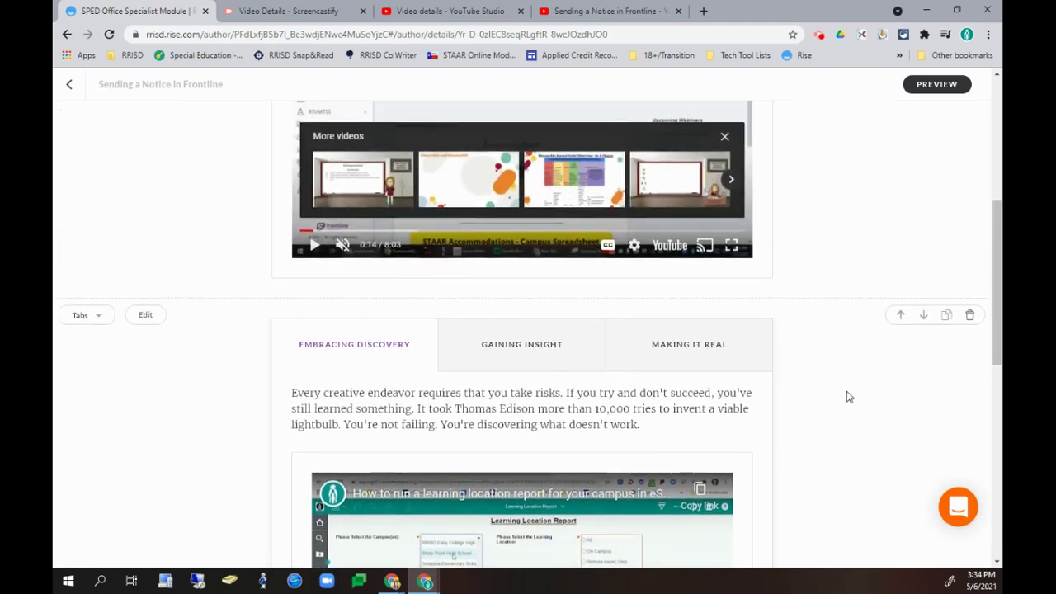
pyautogui.scroll(1, 819, 421)
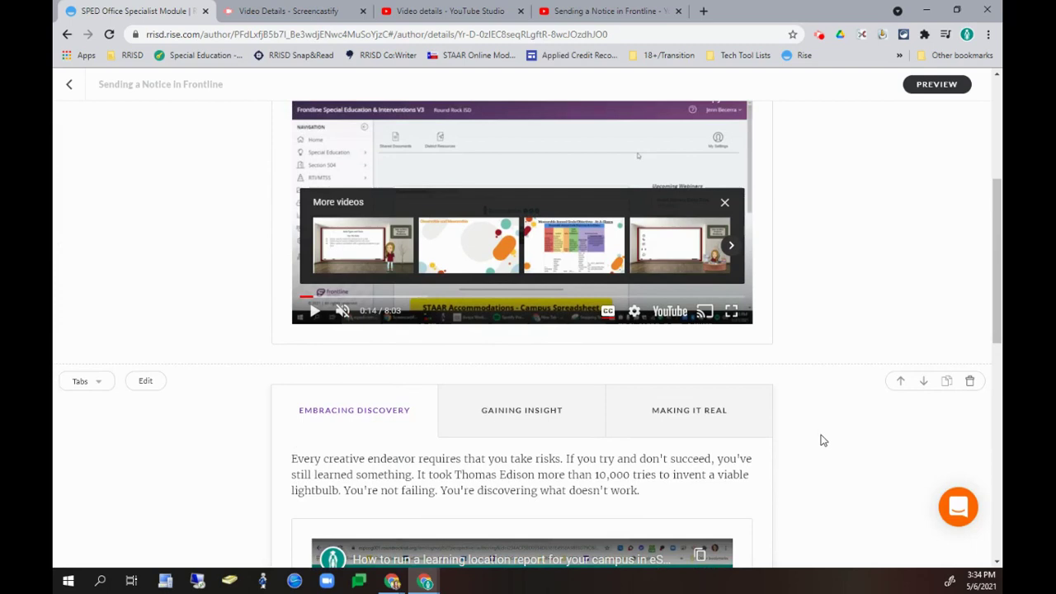
pyautogui.scroll(2, 822, 448)
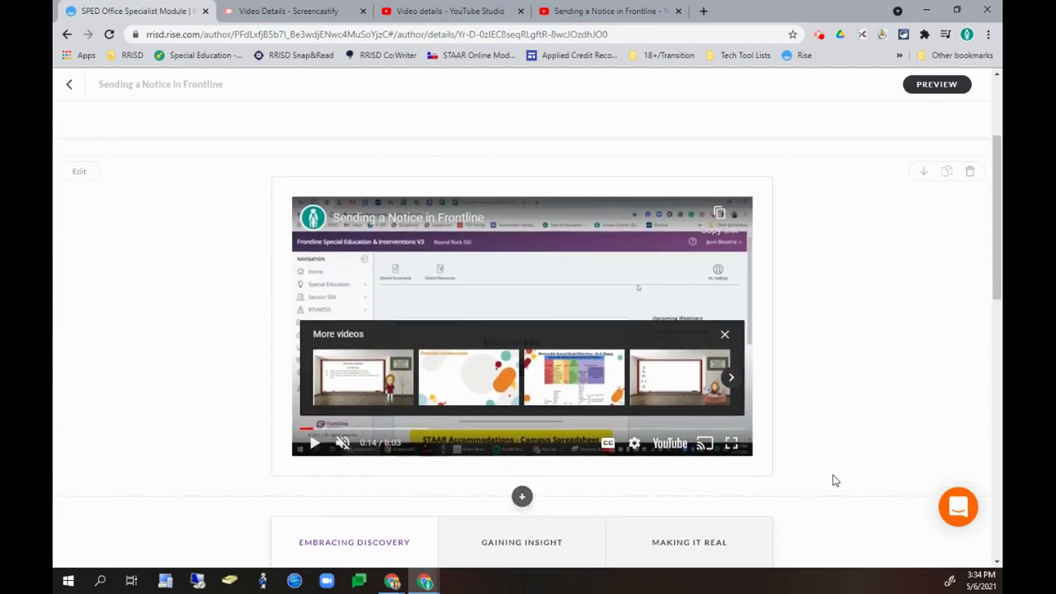